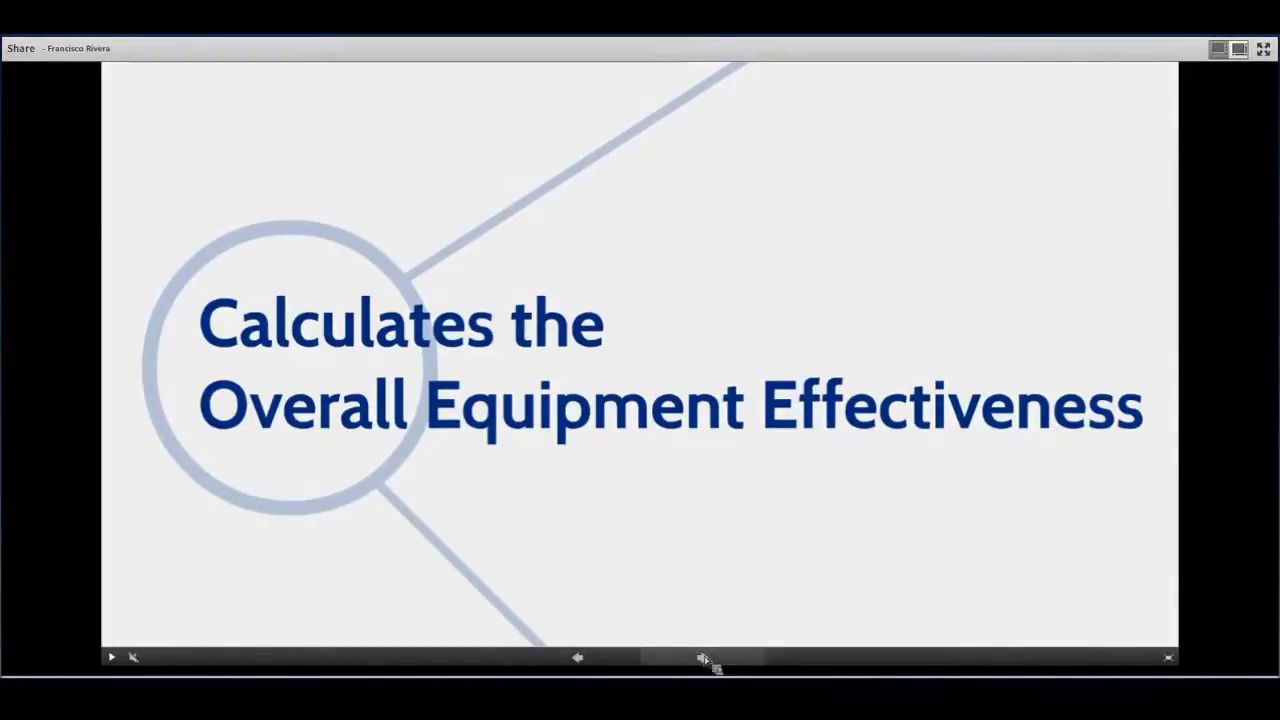
left_click(703, 658)
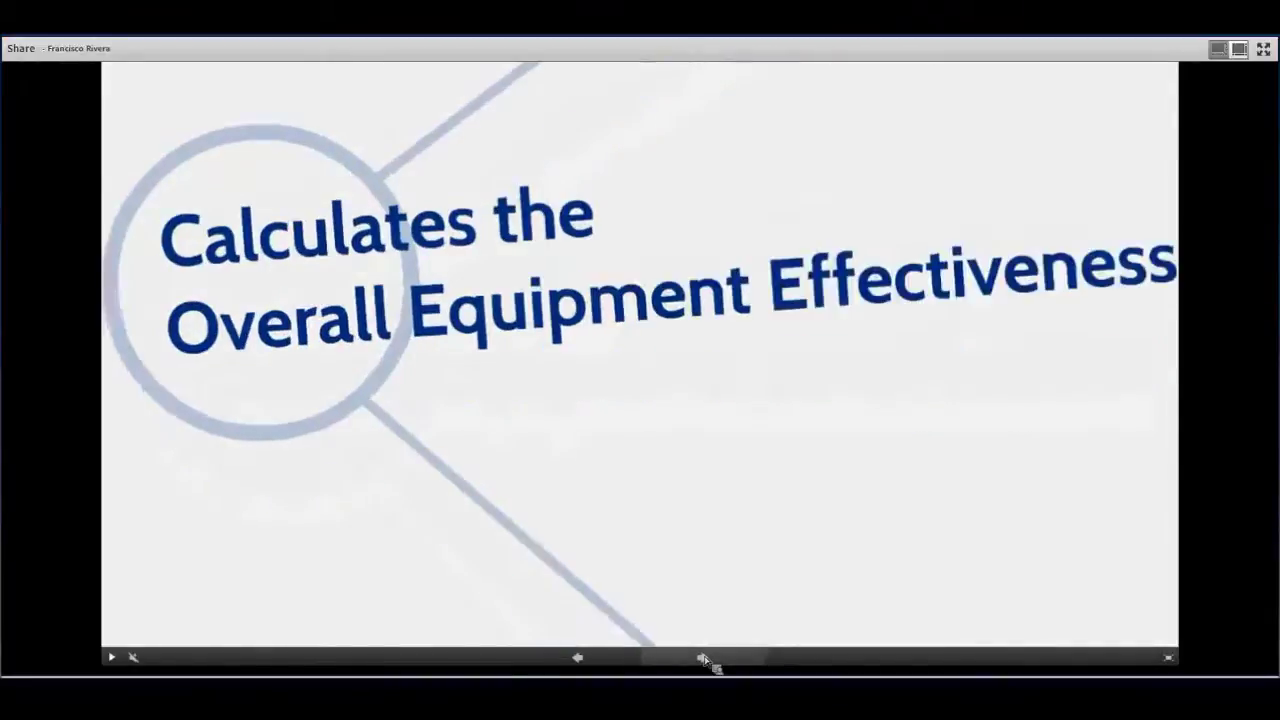
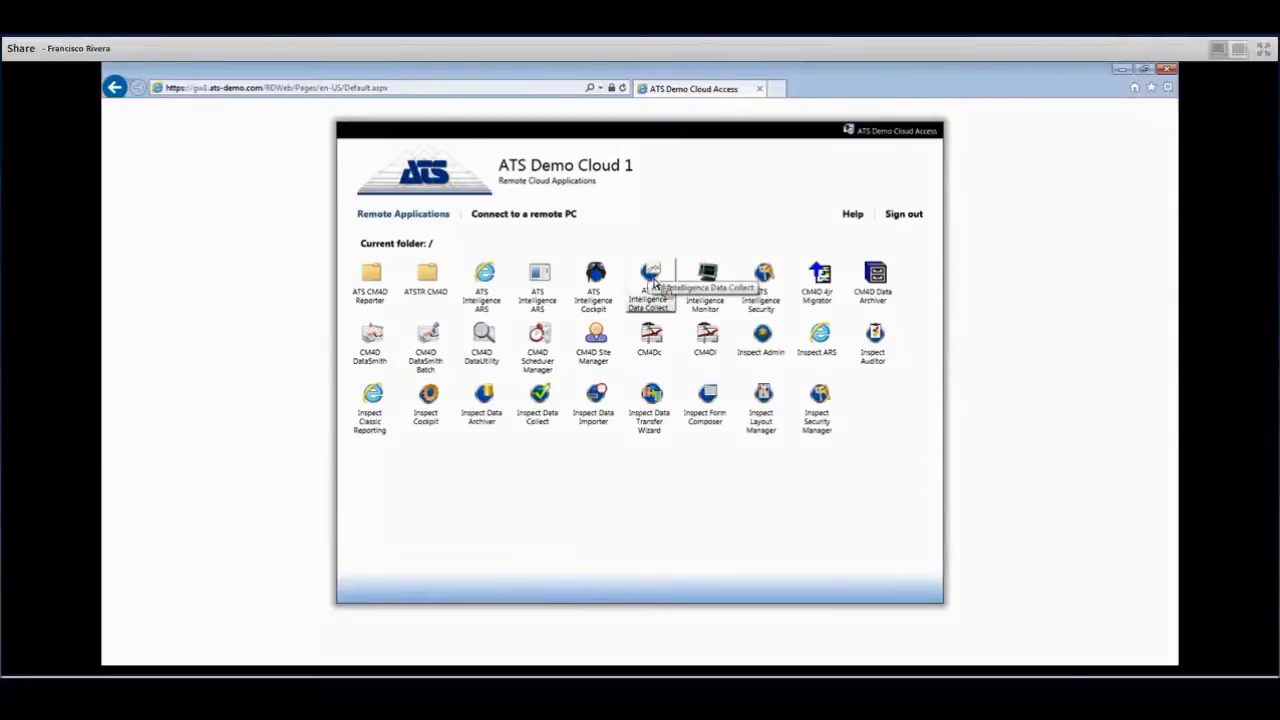
Launch ATS Intelligence Data Collect from the remote applications and reposition its Shift Overview window.
left_click(652, 280)
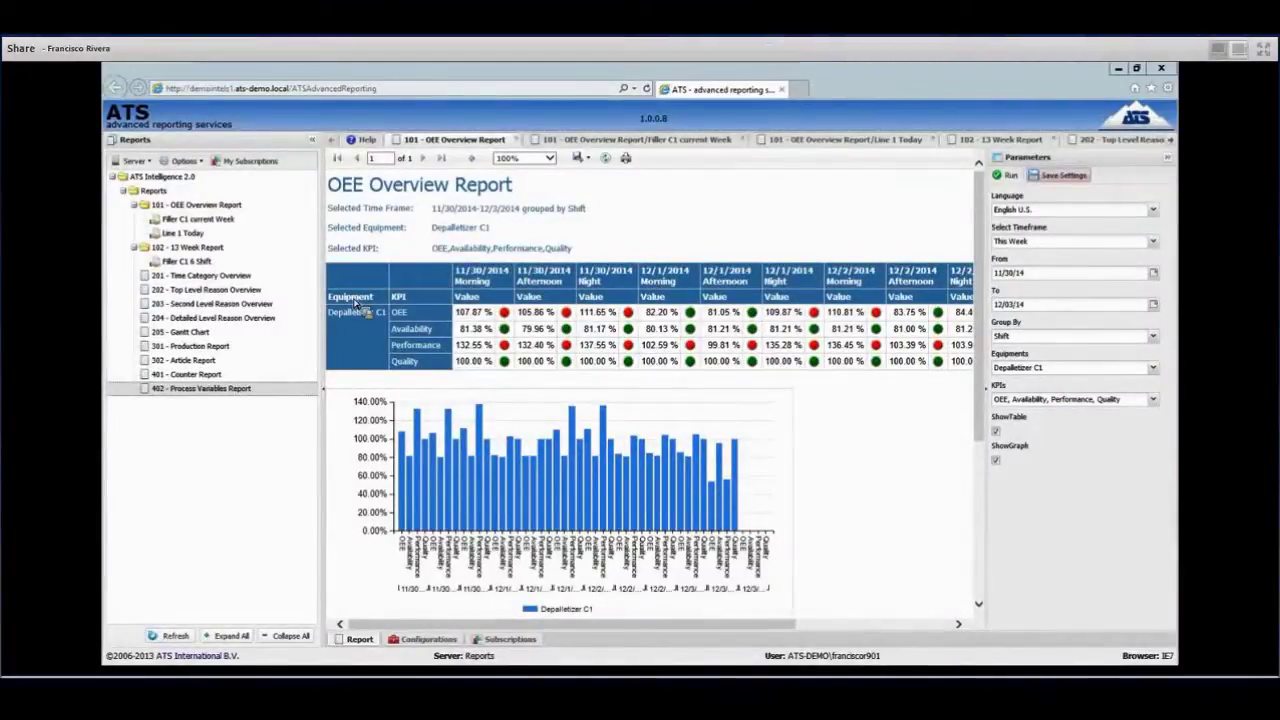
left_click(353, 310)
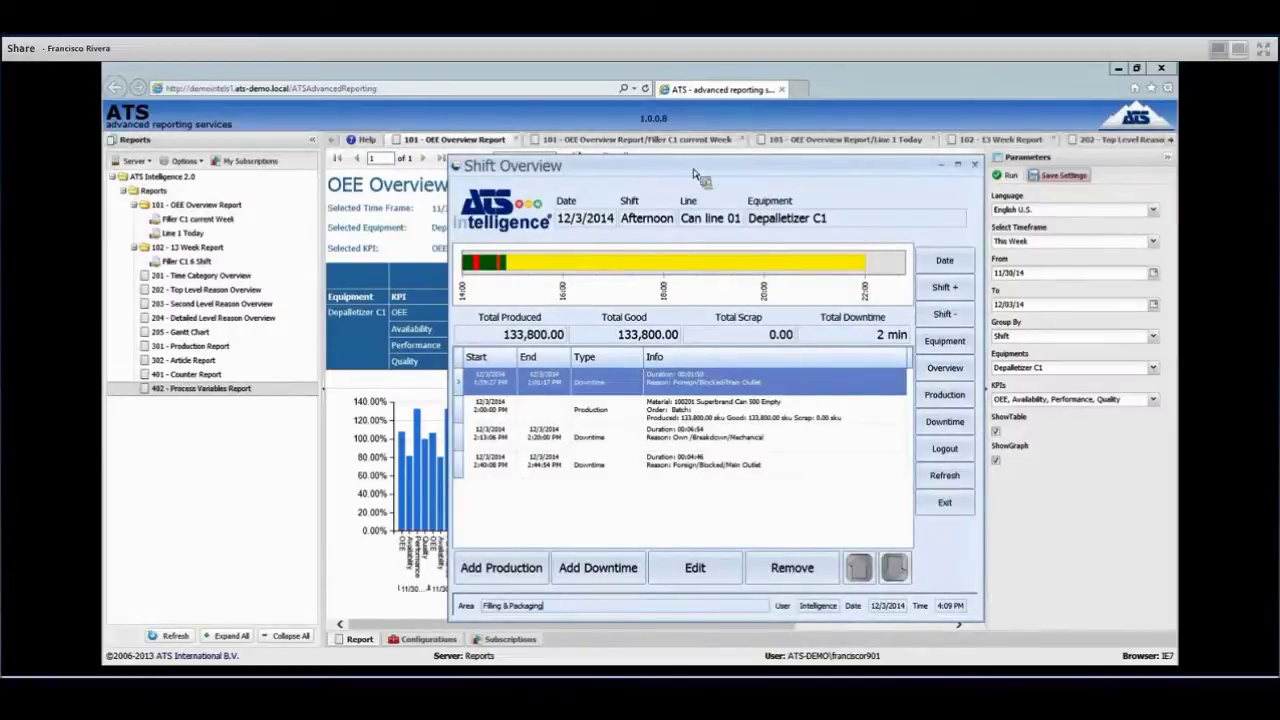
left_click_drag(693, 172, 641, 164)
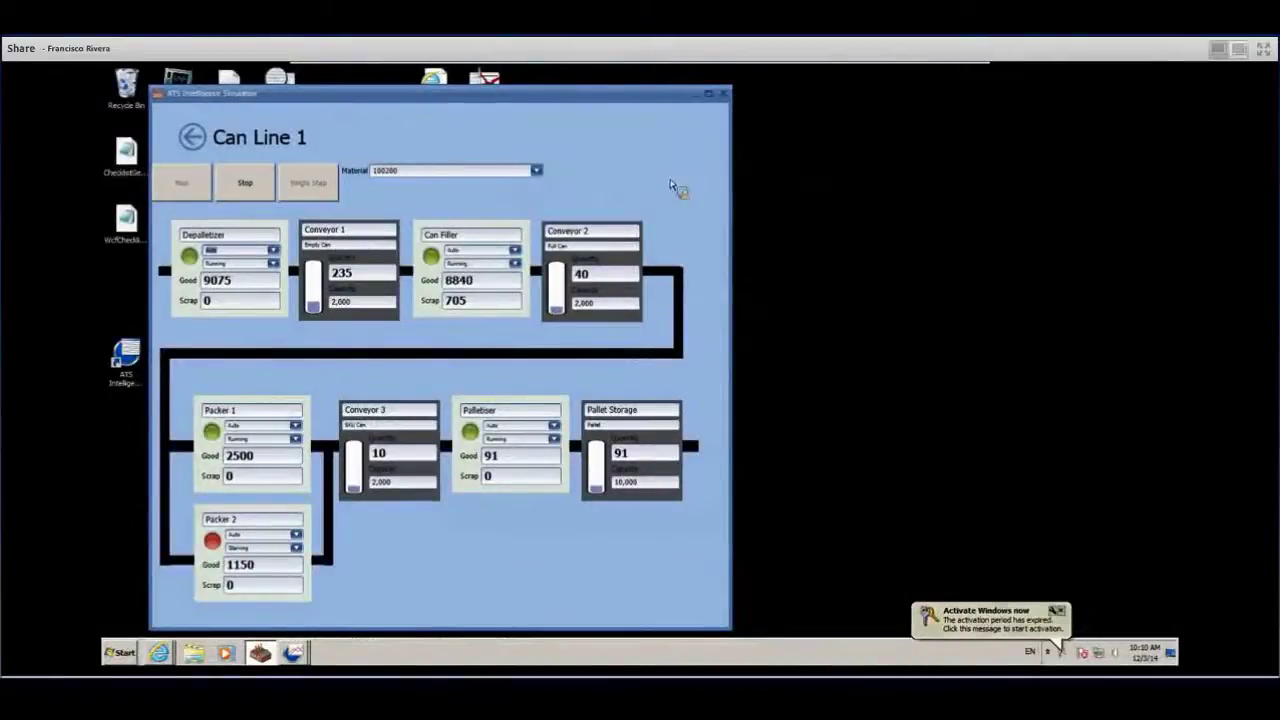
Dismiss the Windows activation notice, then simulate a Can Line 1 depalletizer stop by switching its mode to Manual and back to Auto.
left_click(1060, 614)
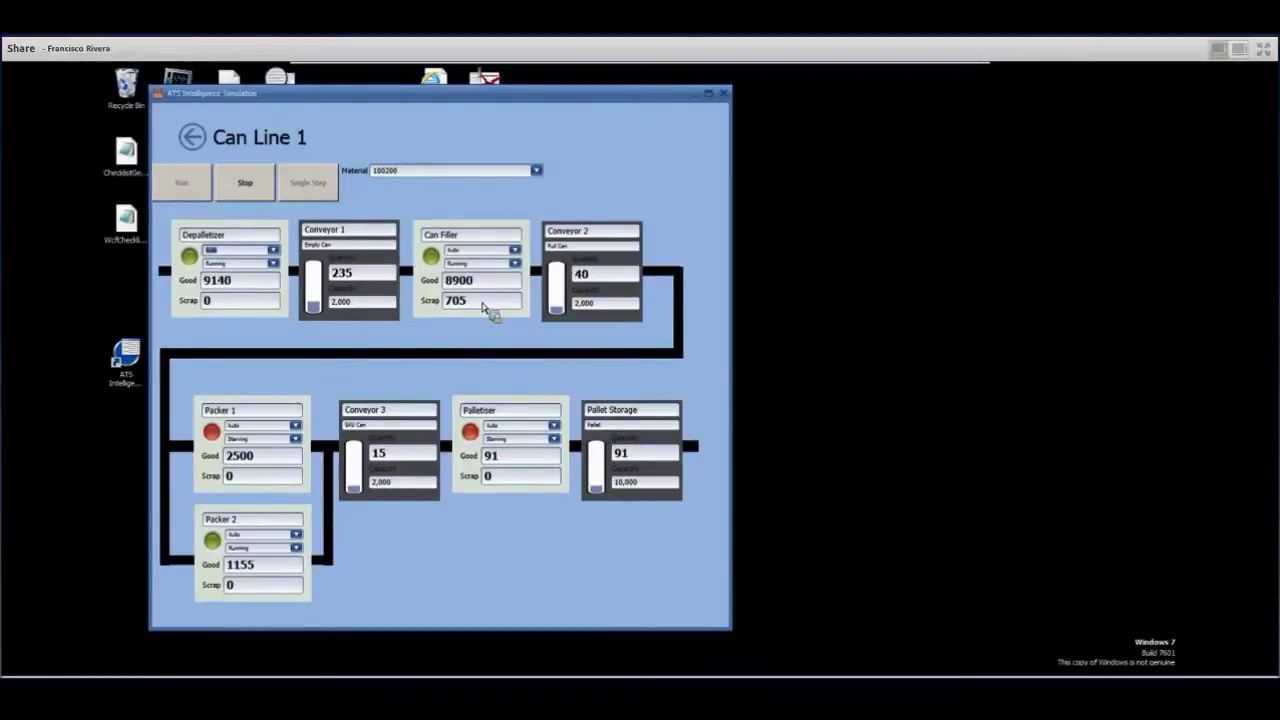
left_click(274, 251)
left_click(224, 274)
left_click(231, 314)
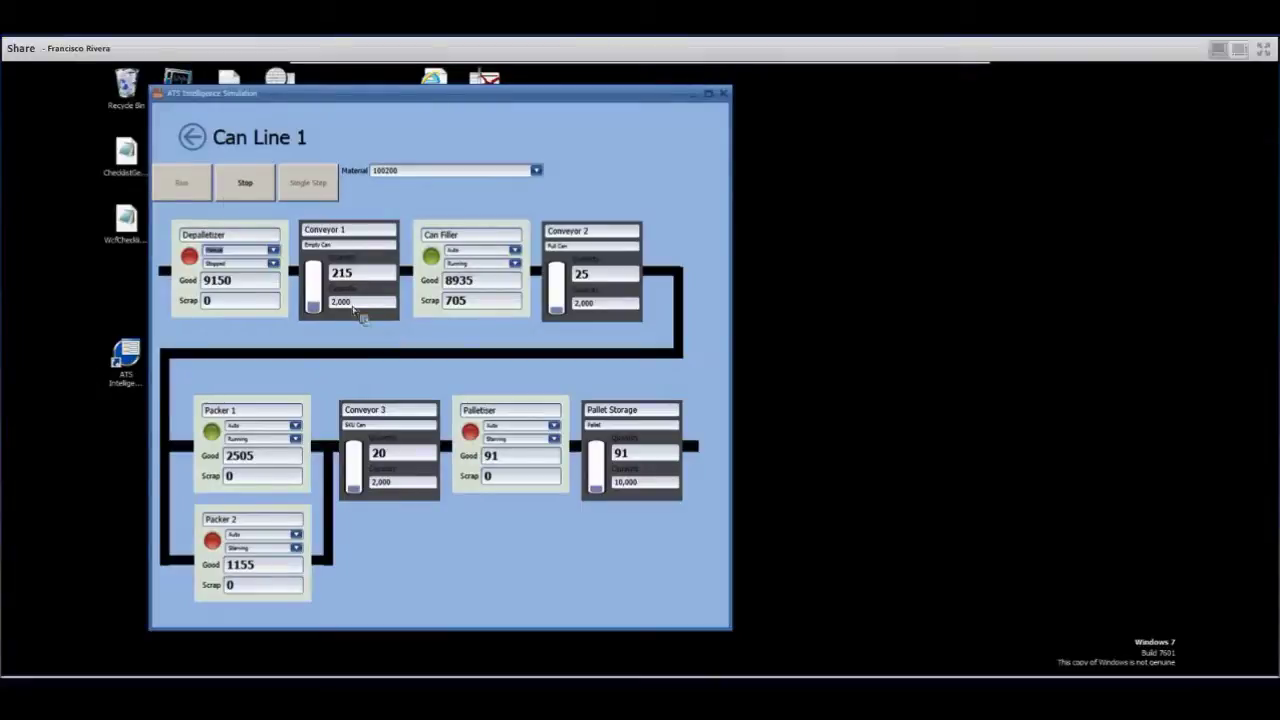
left_click(273, 251)
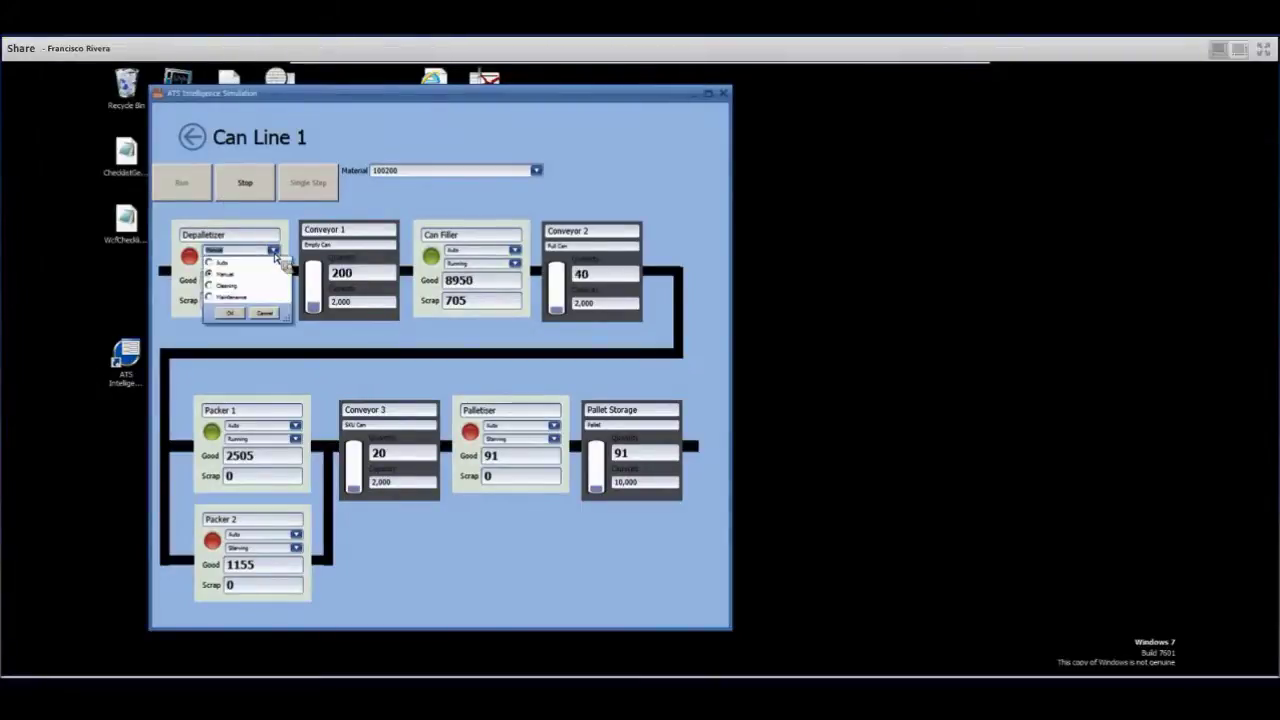
left_click(233, 313)
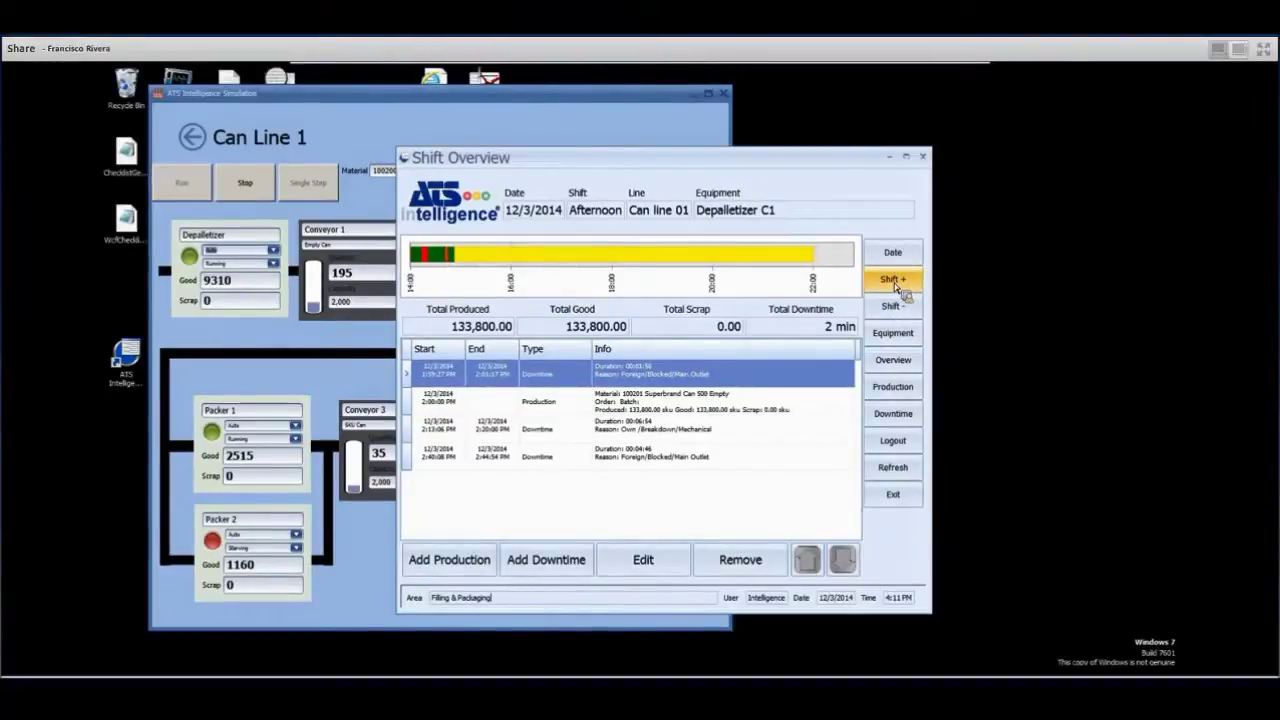
Load the shift overview for Depalletizer C1 on Can line 01 in Filling Packaging and refresh its records.
left_click(893, 336)
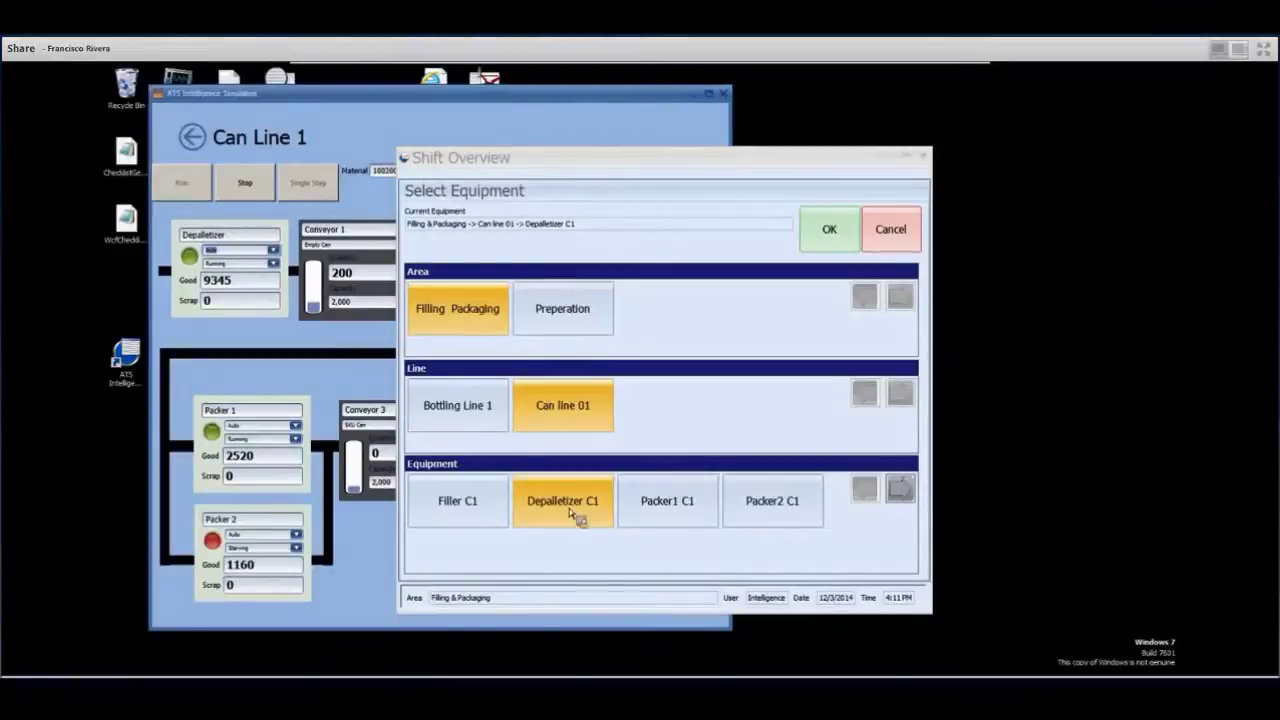
left_click(828, 231)
left_click(829, 233)
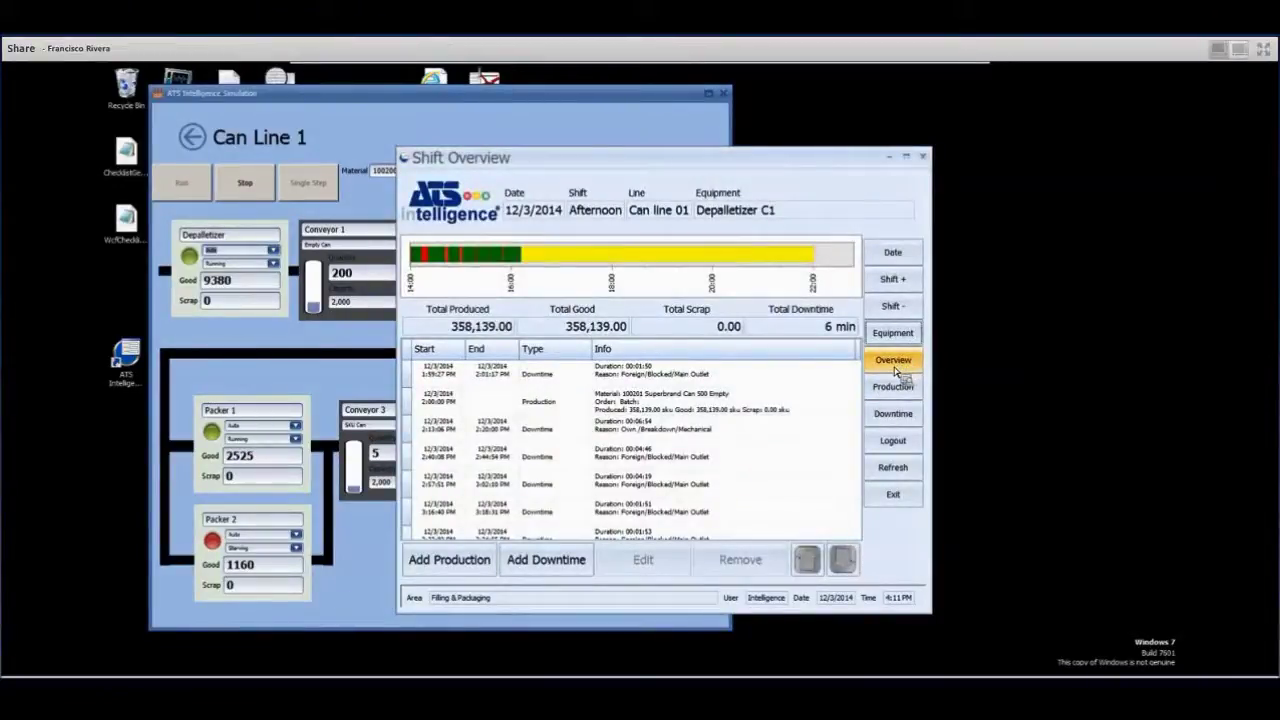
left_click(905, 369)
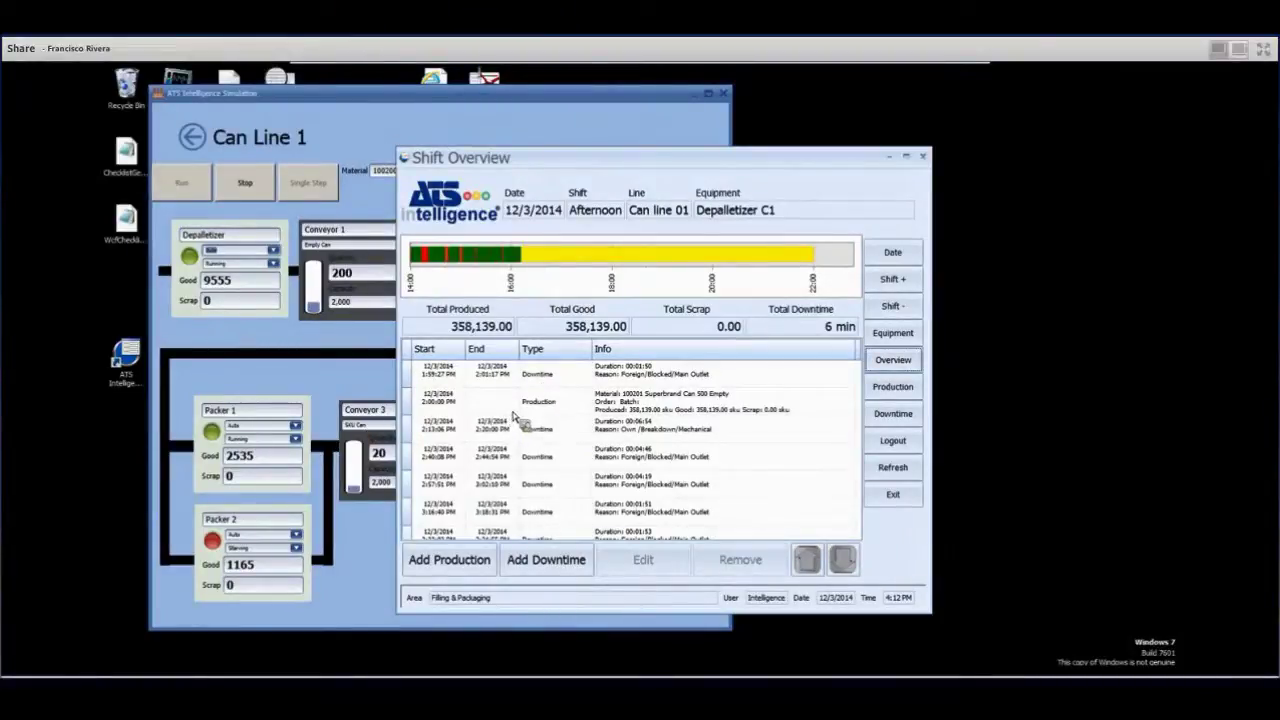
left_click(893, 467)
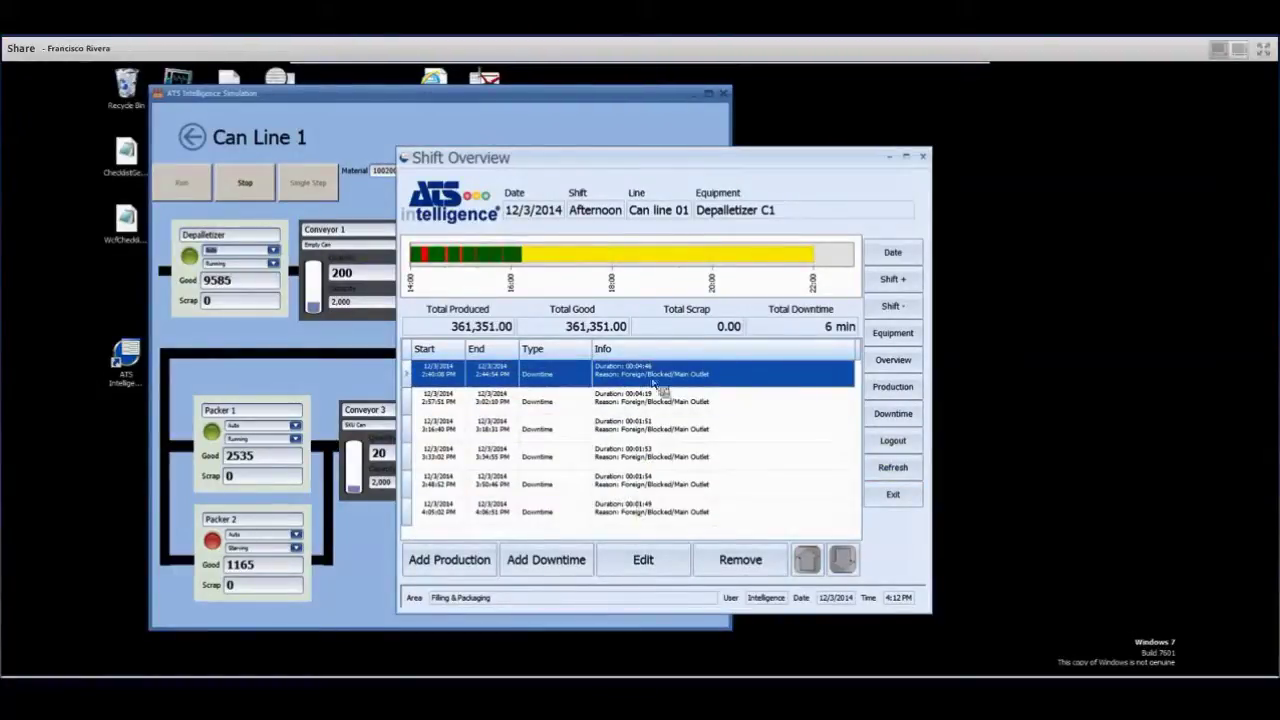
Change the reason of the downtime starting at 4:05:02 PM to Own, Changeover, Changeover.
left_click(630, 515)
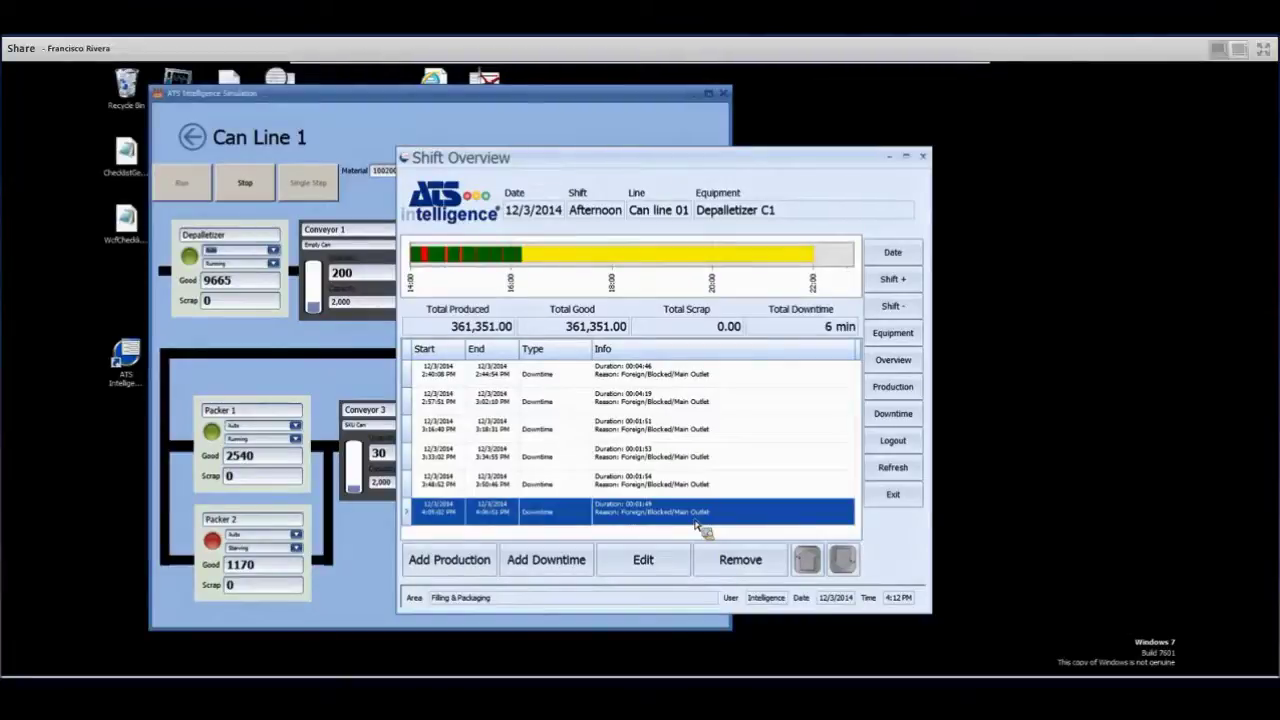
left_click(643, 576)
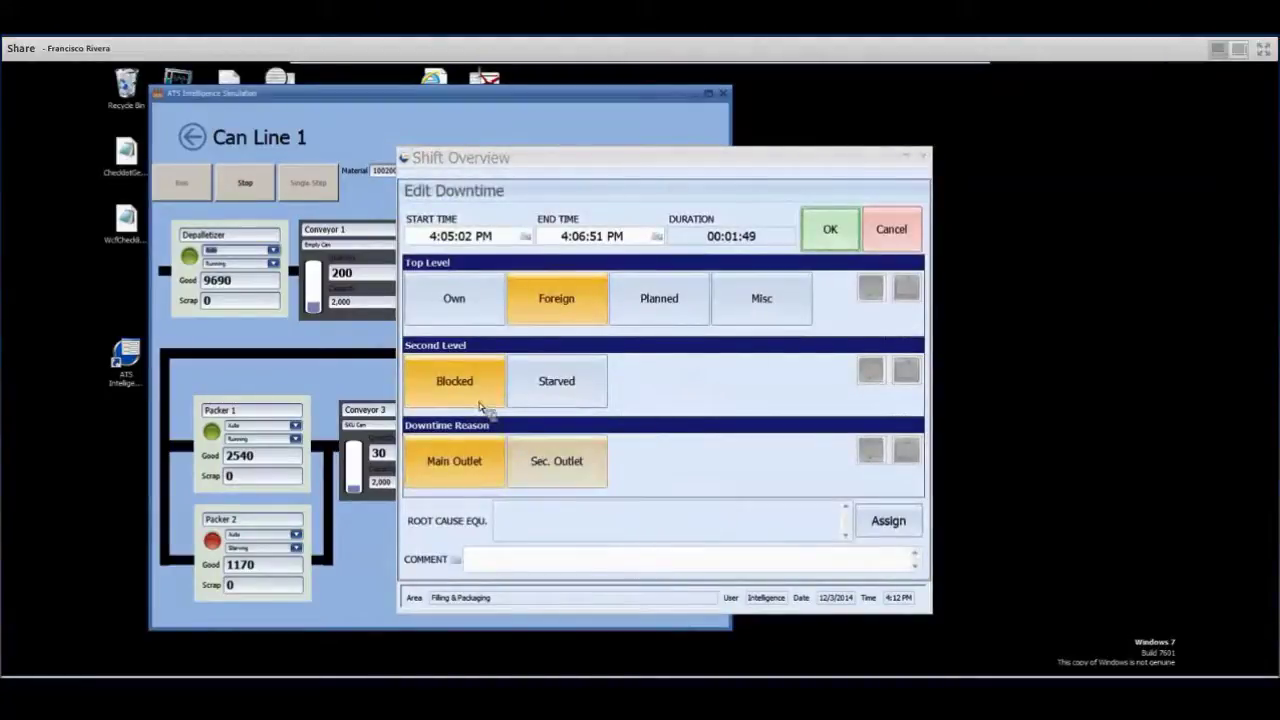
left_click(466, 308)
left_click(553, 385)
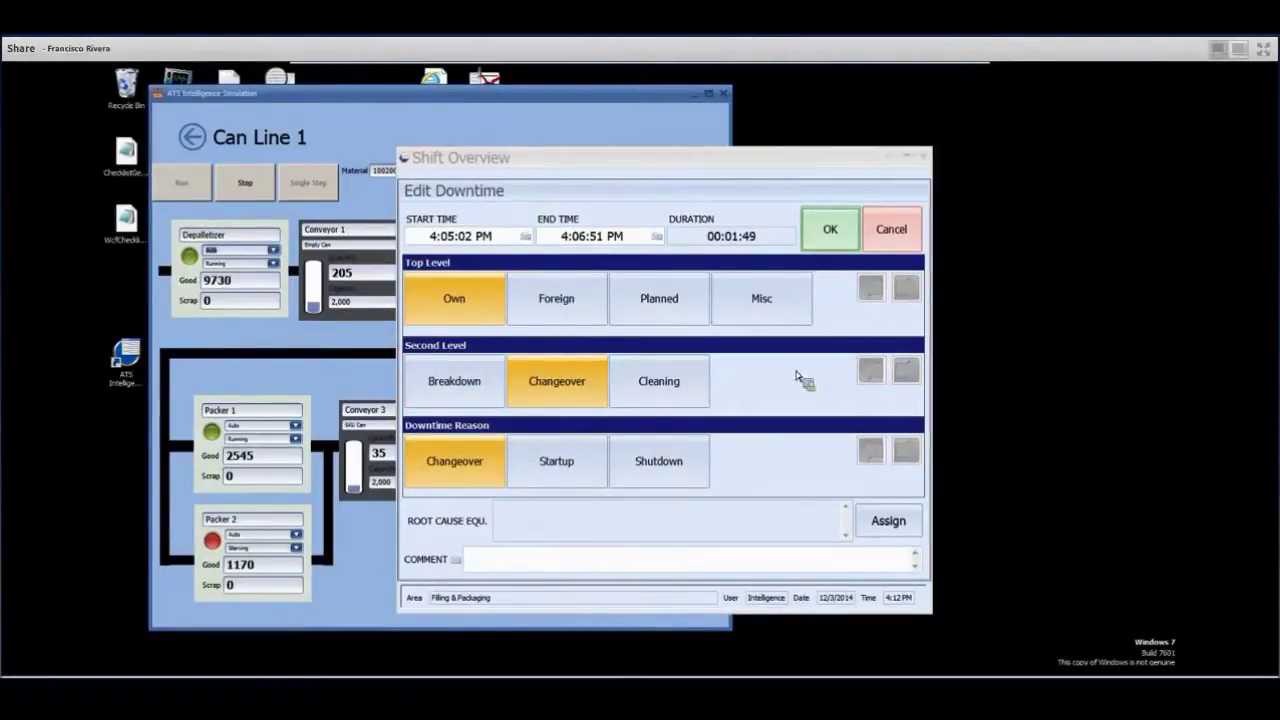
left_click(830, 232)
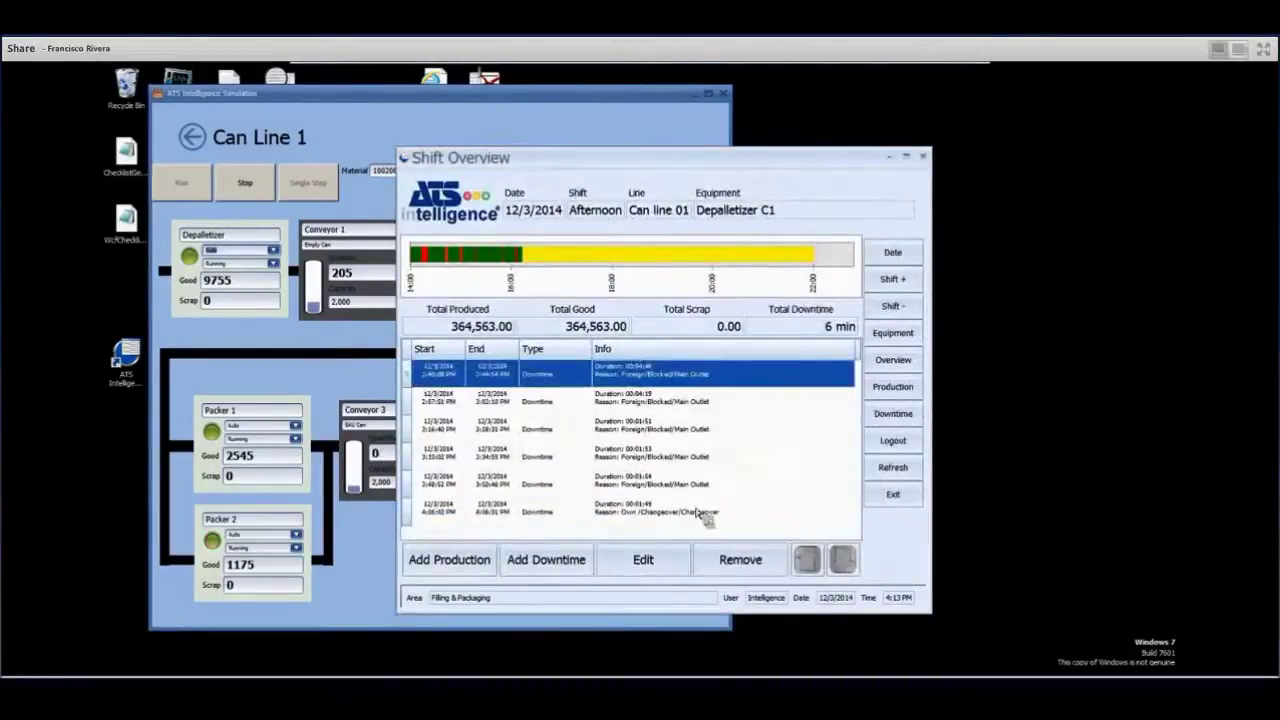
left_click(700, 514)
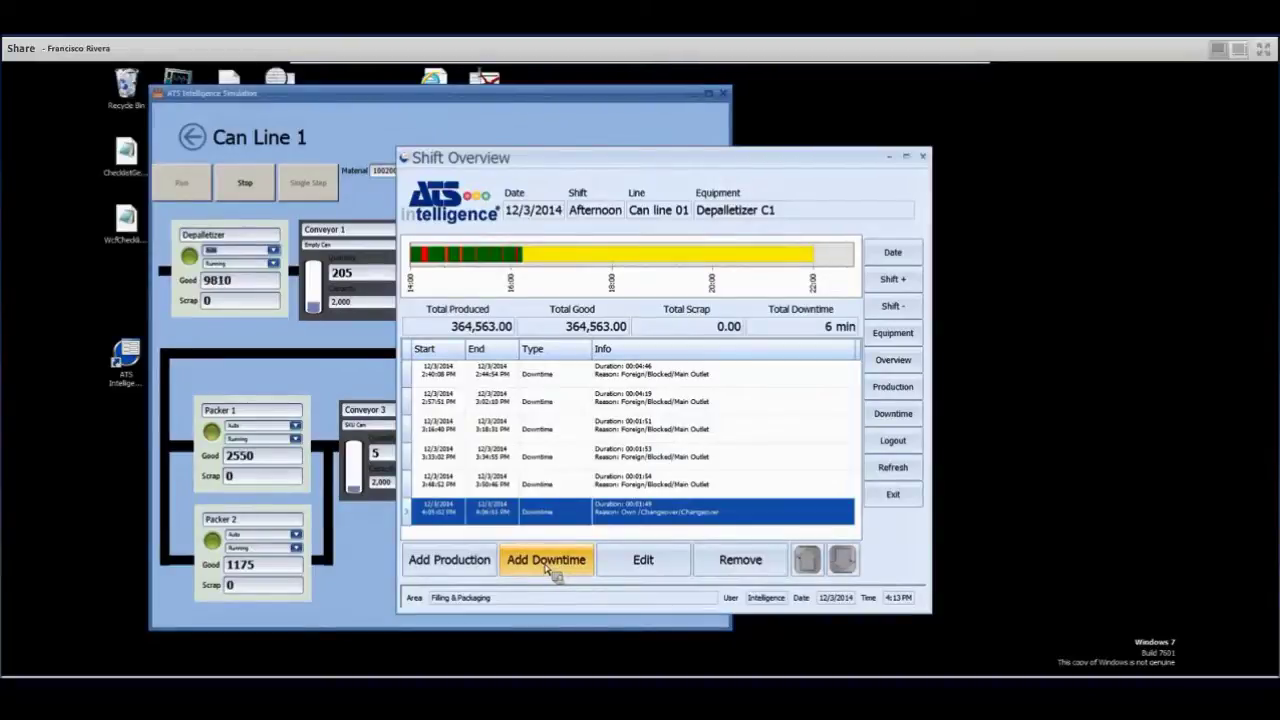
Add a downtime record from 2:01:17 PM to 2:13:06 PM with the reason Planned, Maintenance, Regular.
left_click(550, 566)
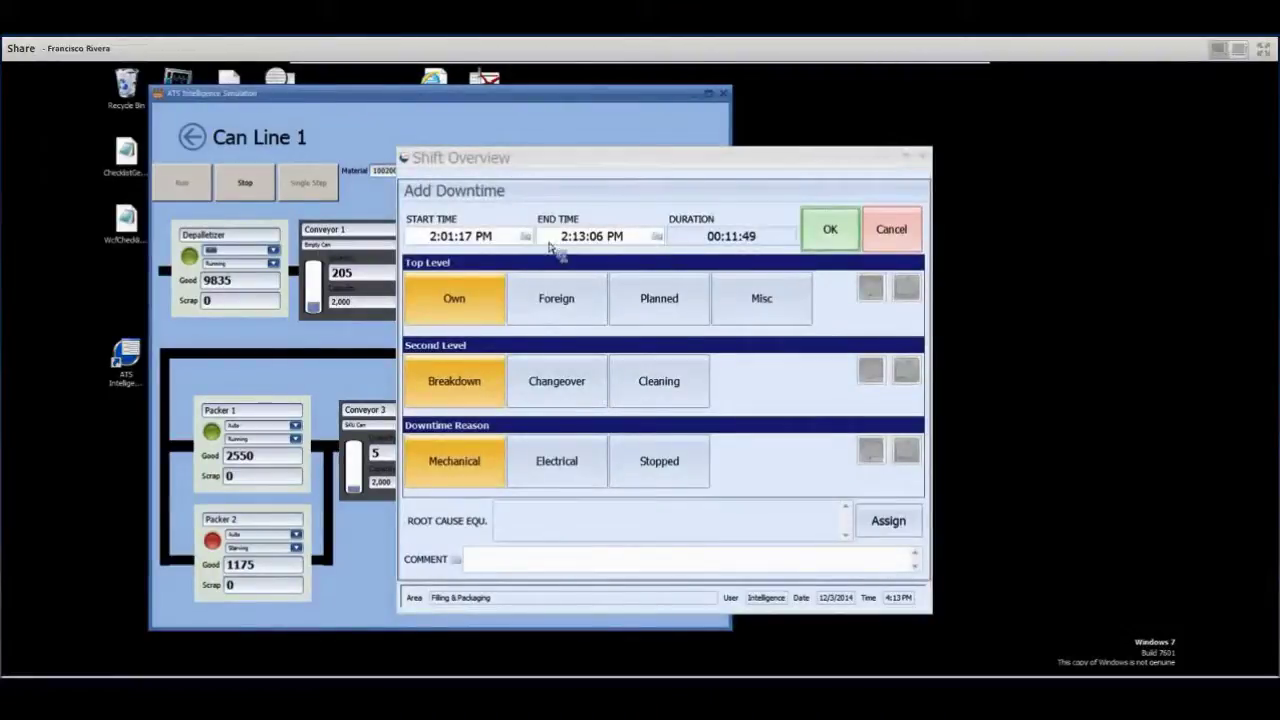
left_click(560, 317)
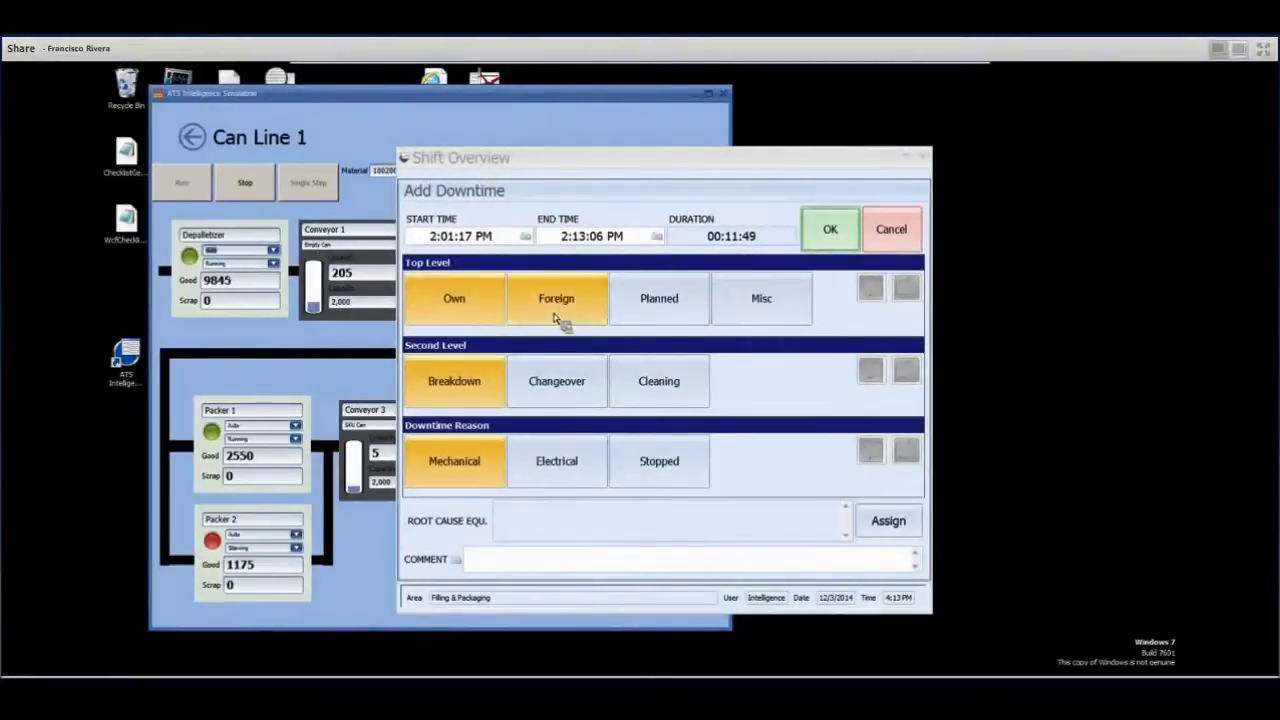
left_click(665, 312)
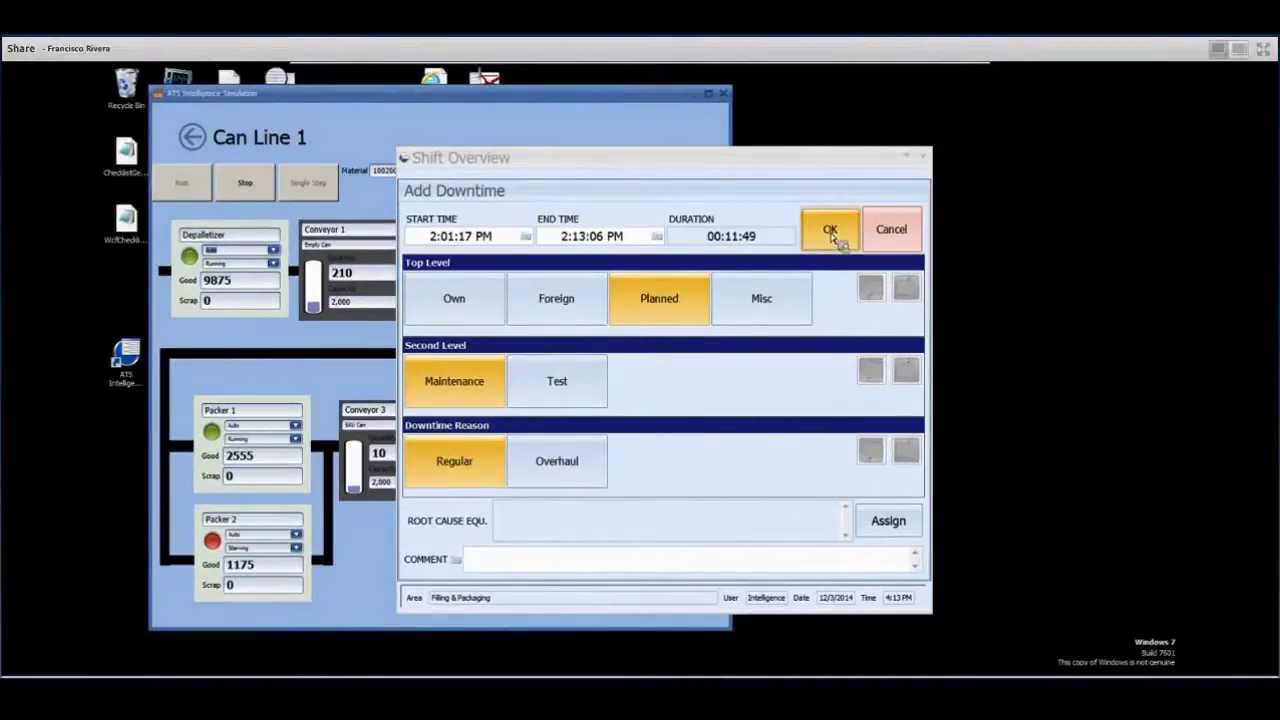
left_click(830, 230)
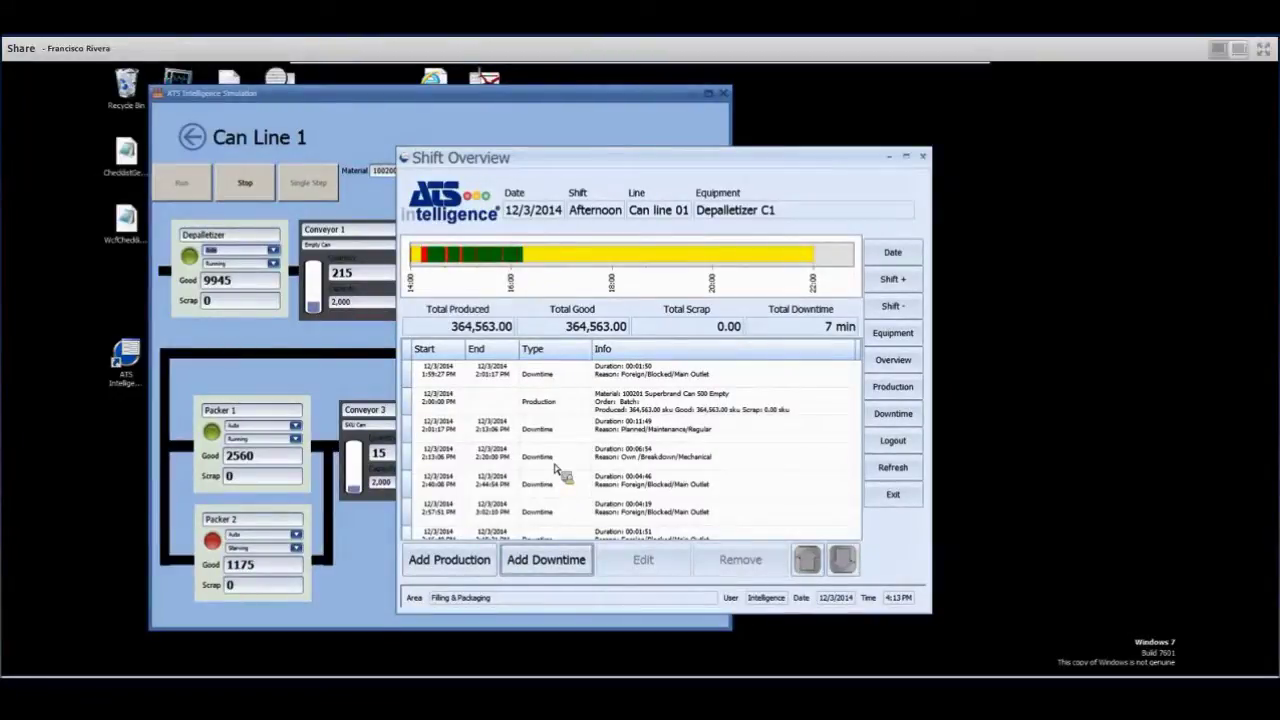
View the shift's production records and downtime records for Depalletizer C1.
left_click(893, 397)
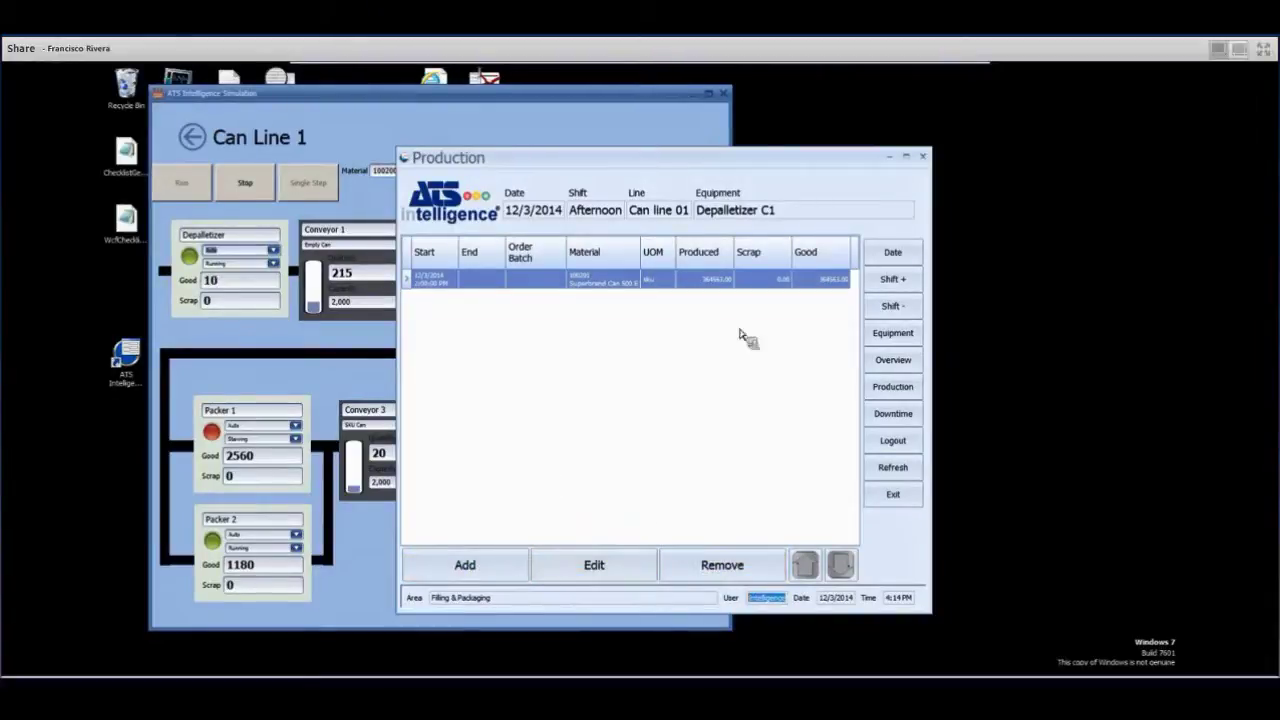
left_click(897, 424)
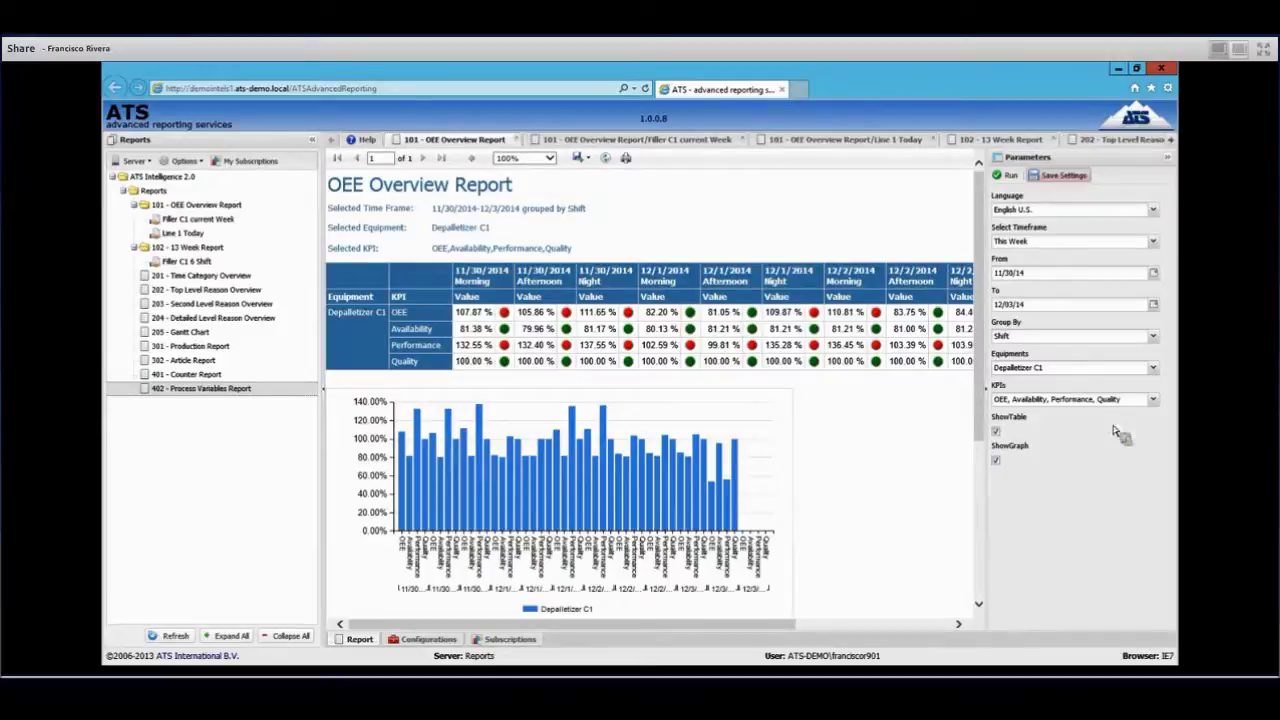
Review the equipment and KPI choices of the OEE Overview Report and run it for Depalletizer C1 with all four KPIs.
left_click(1153, 369)
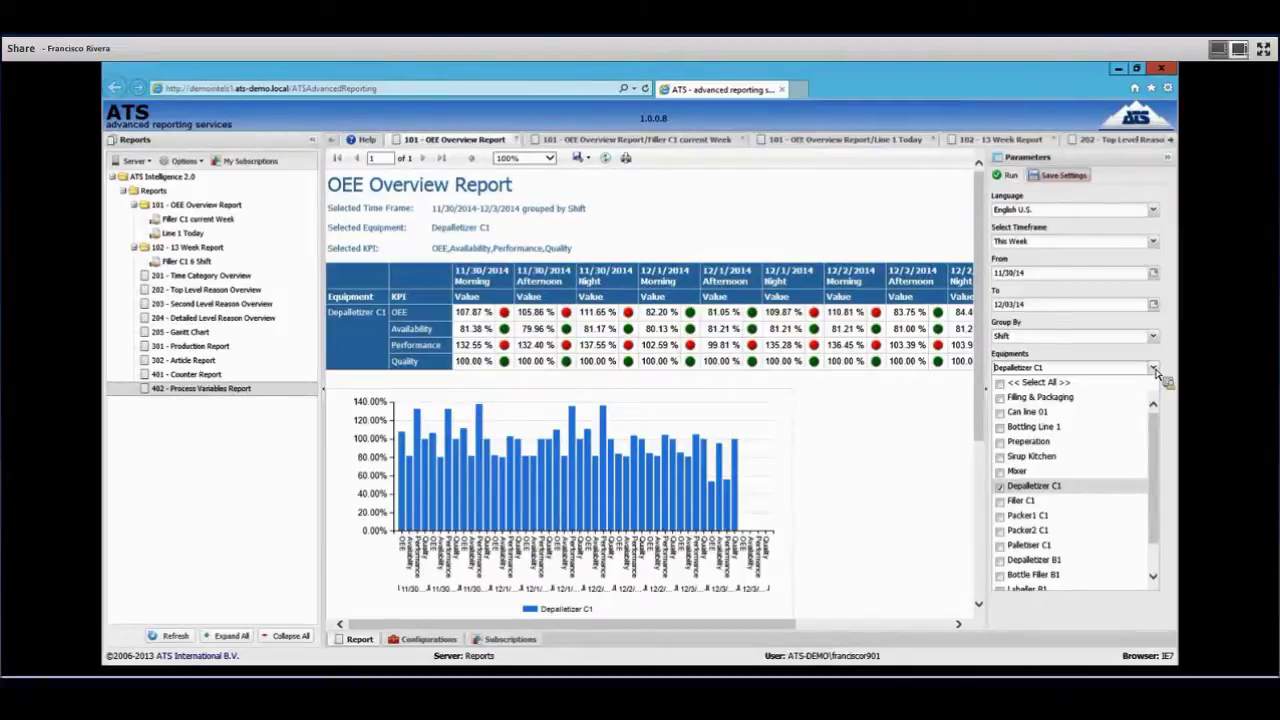
left_click(1154, 370)
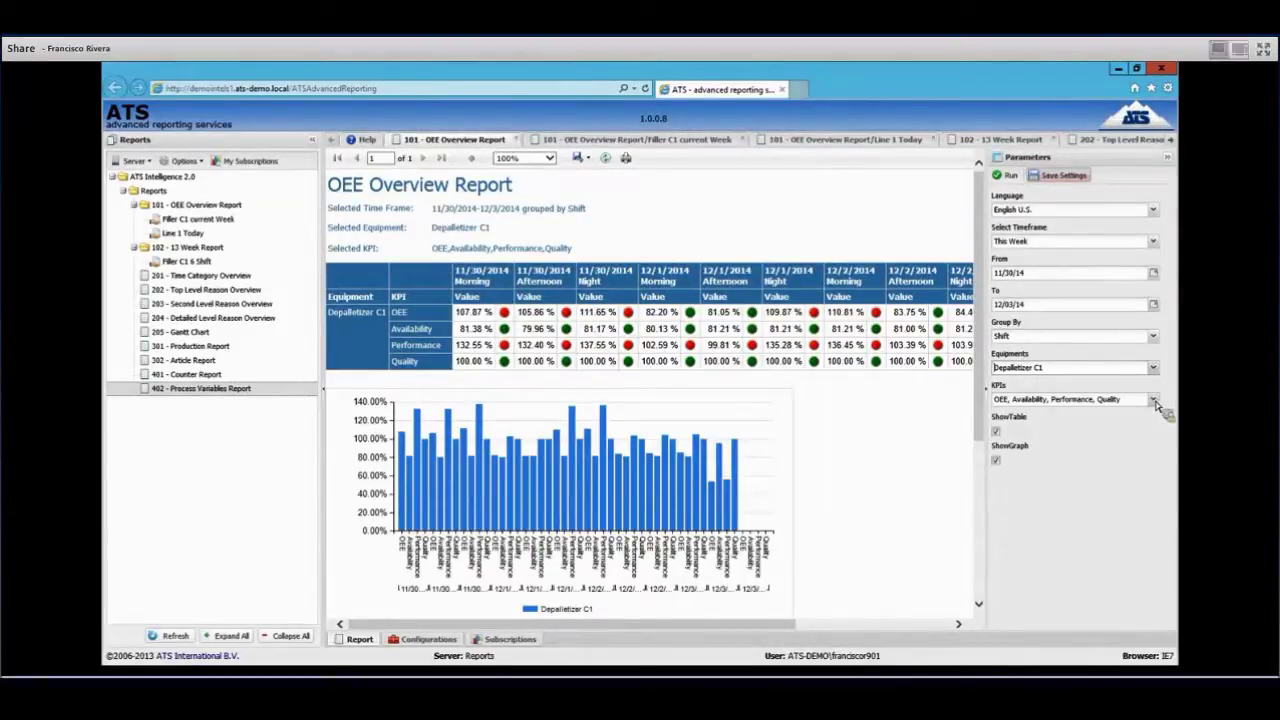
left_click(1154, 400)
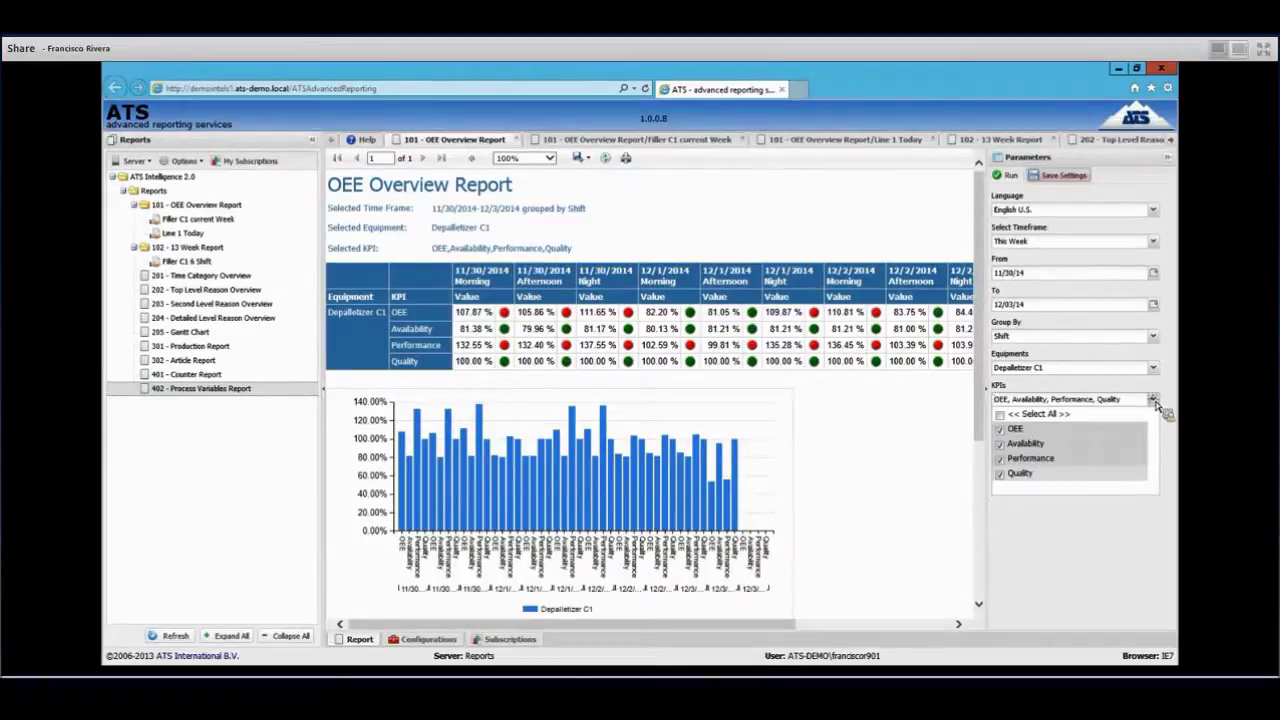
left_click(1155, 401)
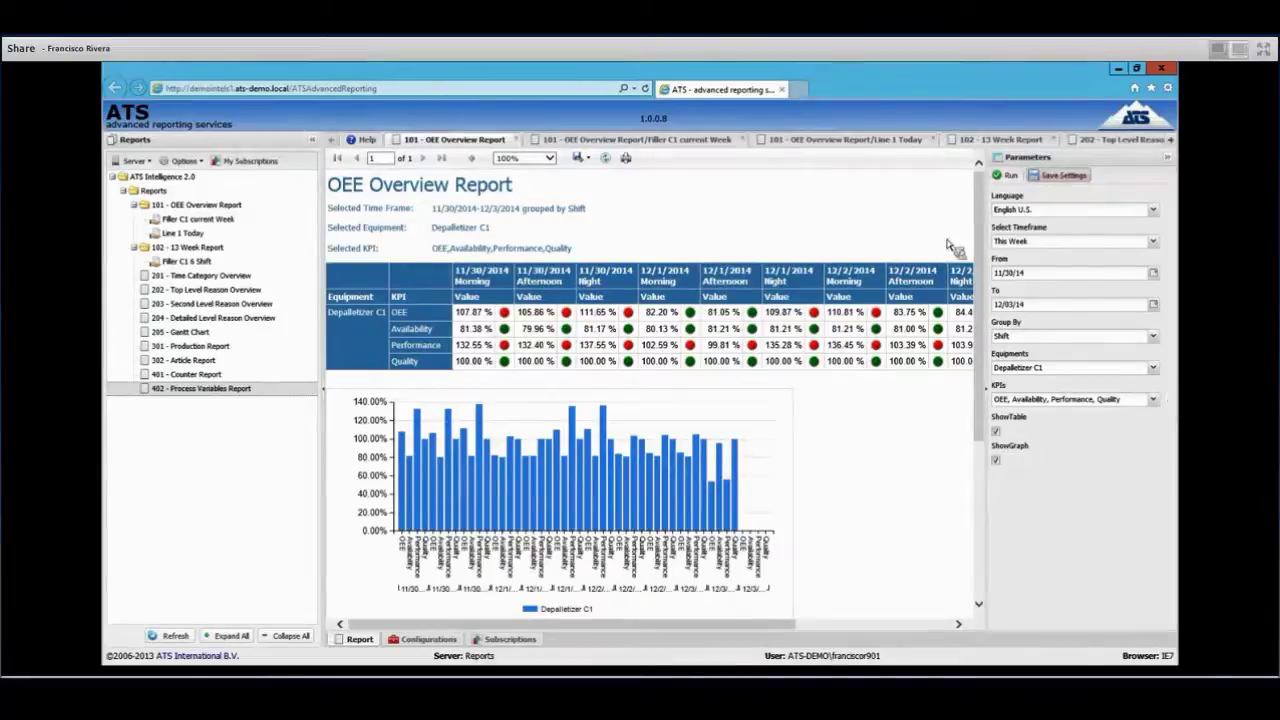
left_click(1006, 175)
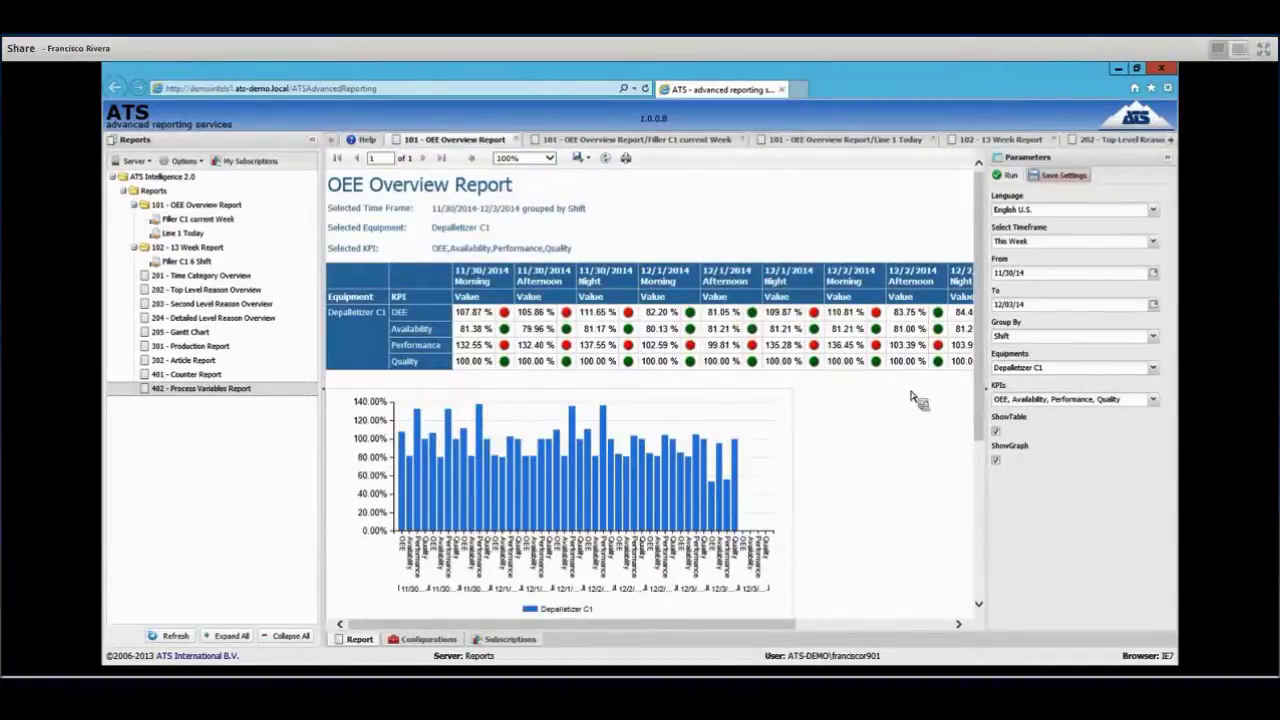
Hide the report list and parameters to widen the OEE Overview Report, and set its zoom to 150%.
left_click(322, 390)
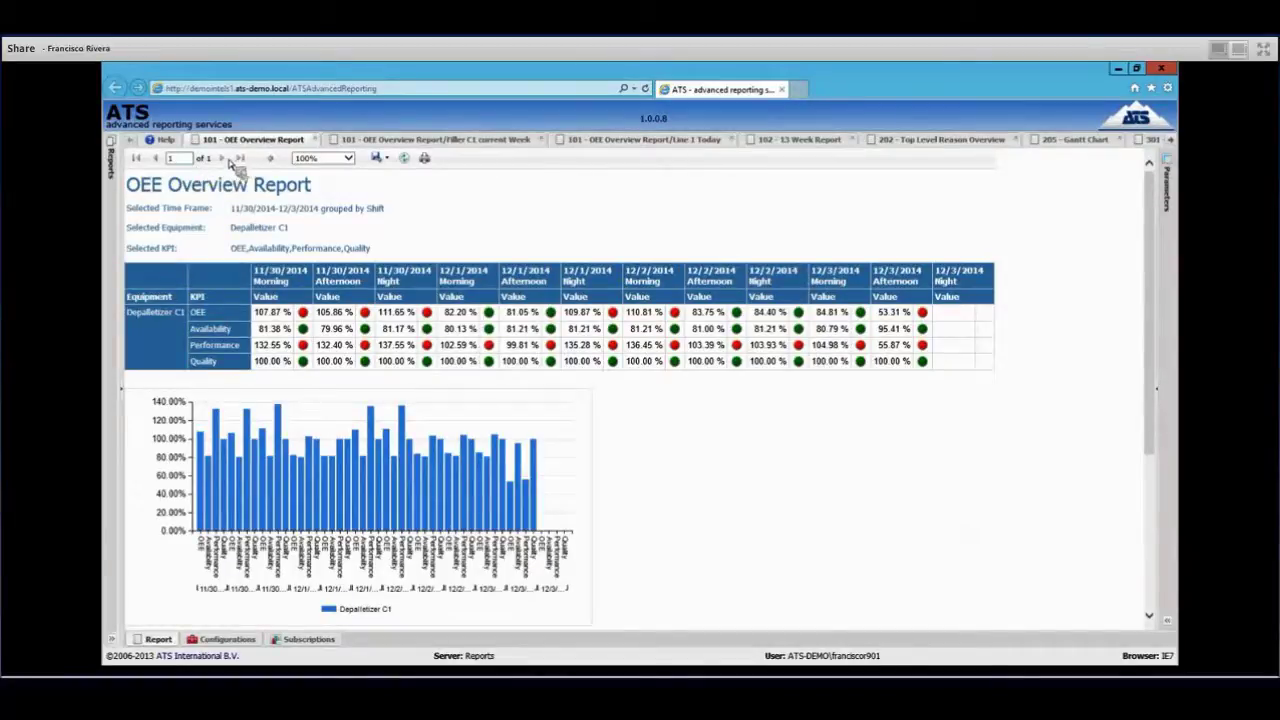
left_click(349, 159)
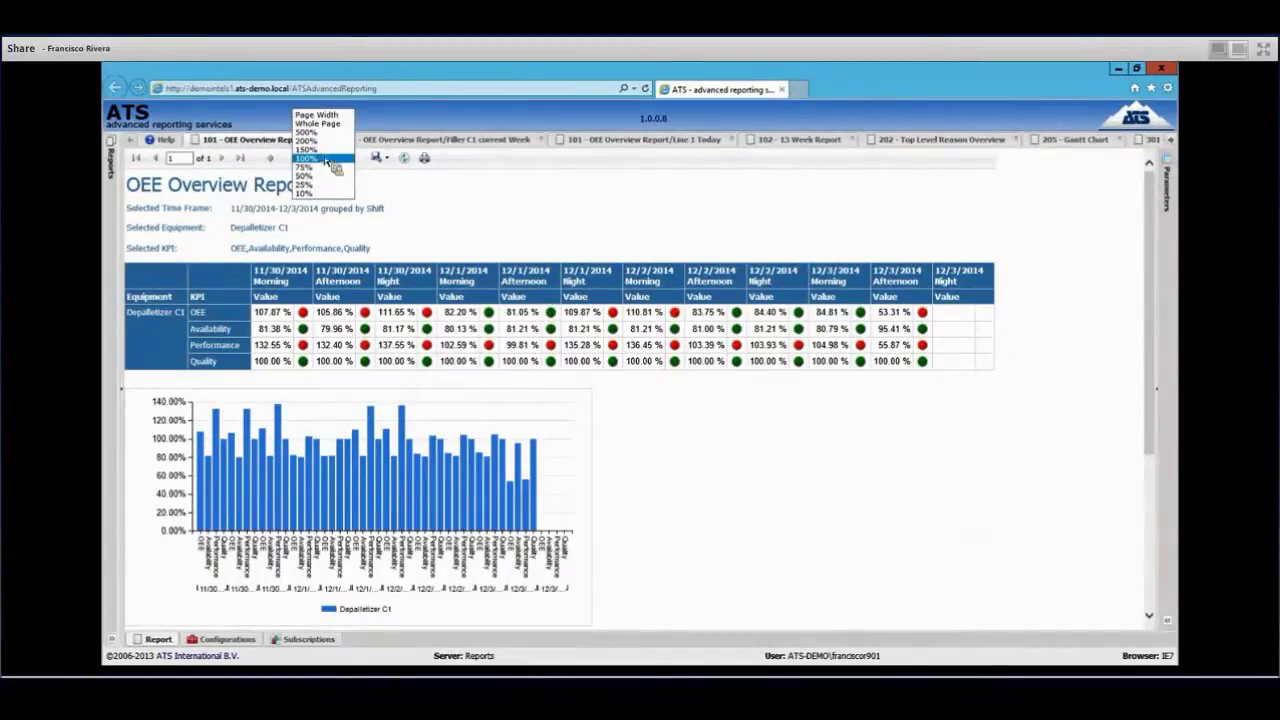
left_click(322, 149)
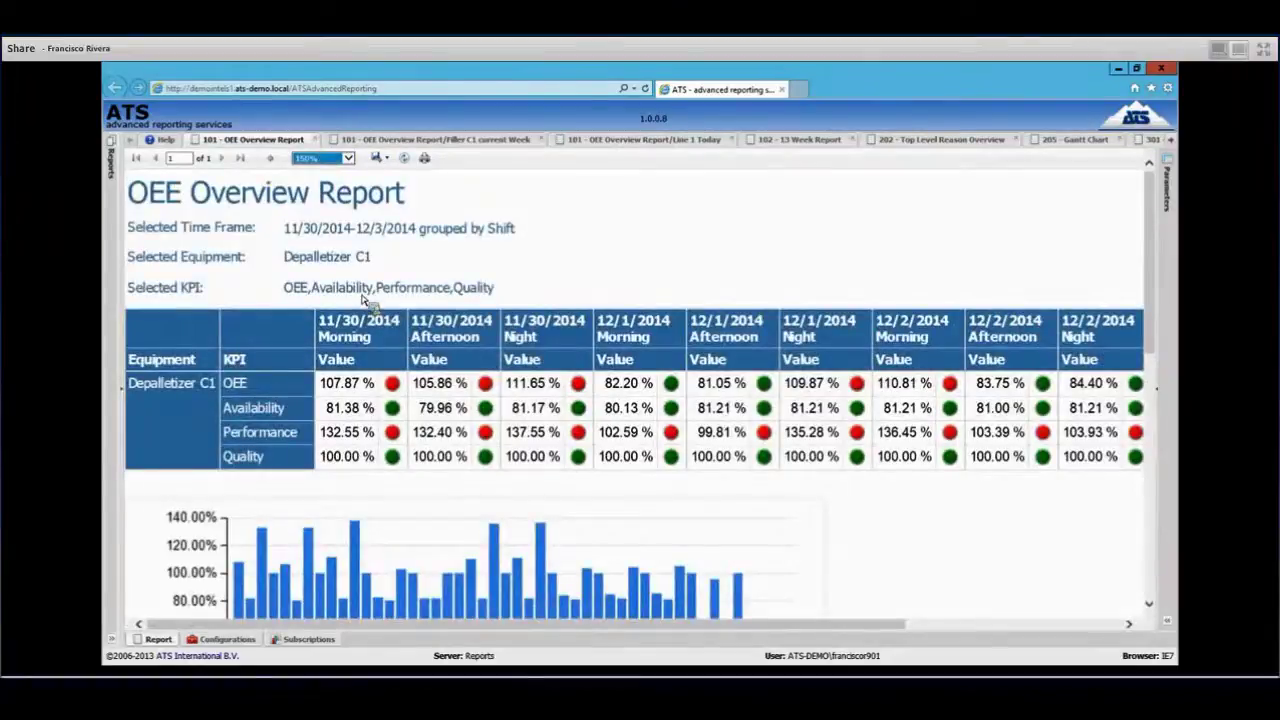
Export the OEE Overview Report as a PDF and open the exported file.
left_click(387, 160)
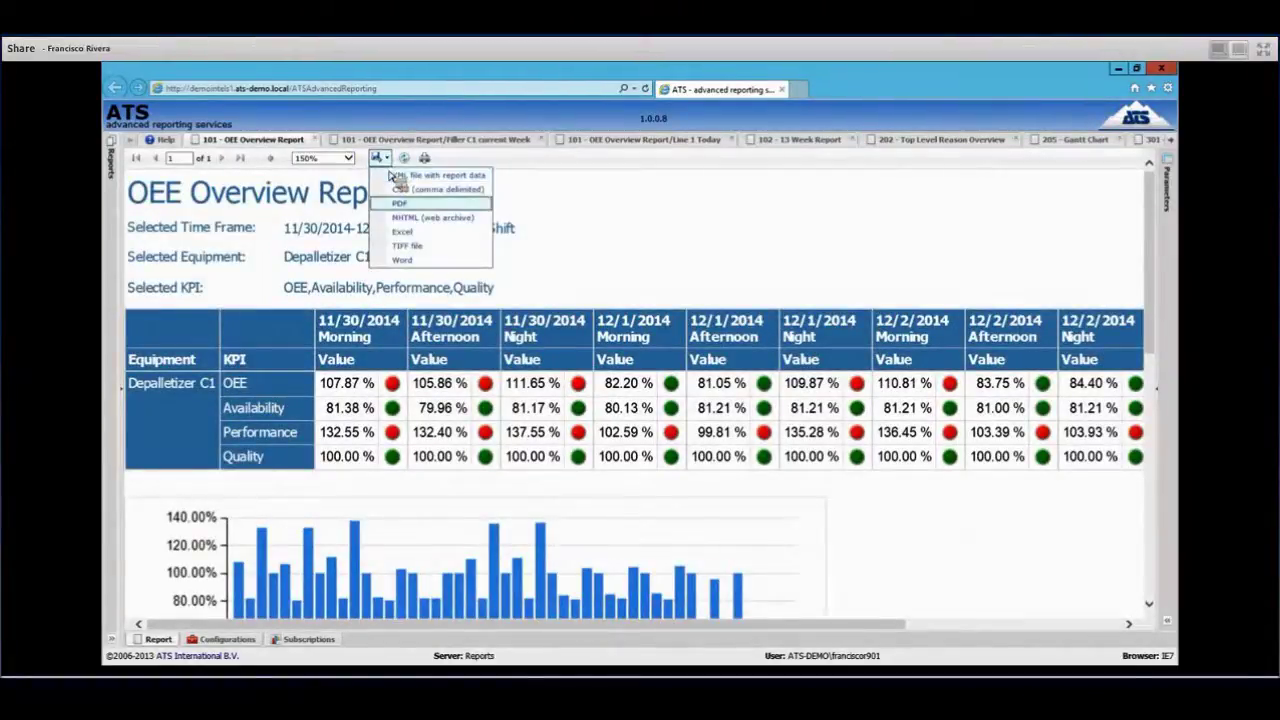
left_click(395, 204)
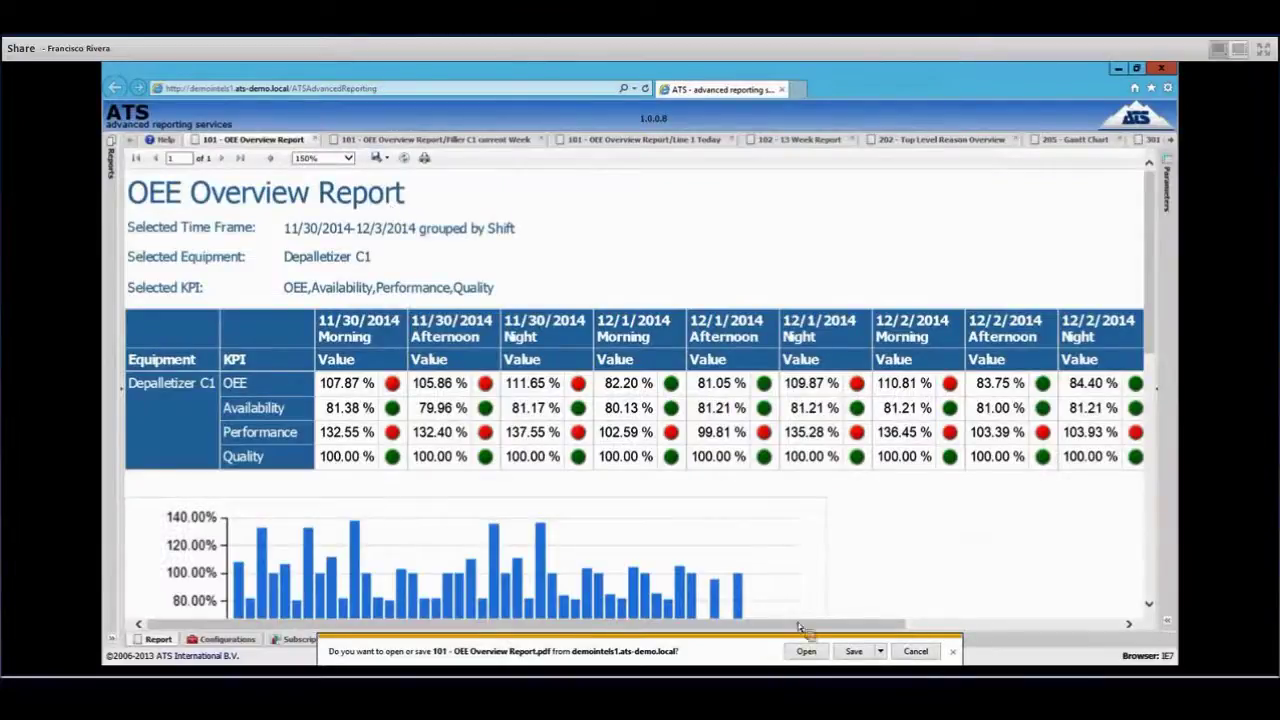
left_click(812, 652)
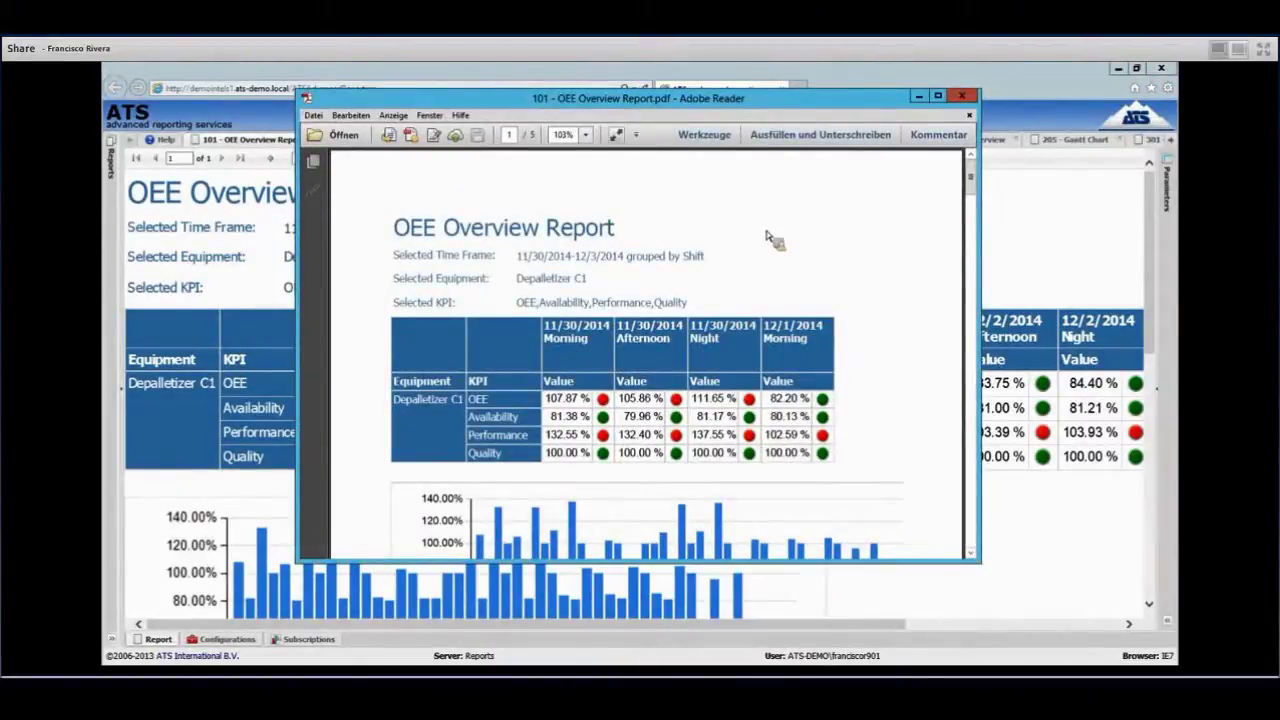
Close the exported PDF and show the report list and the parameters of the OEE Overview Report again.
left_click(961, 96)
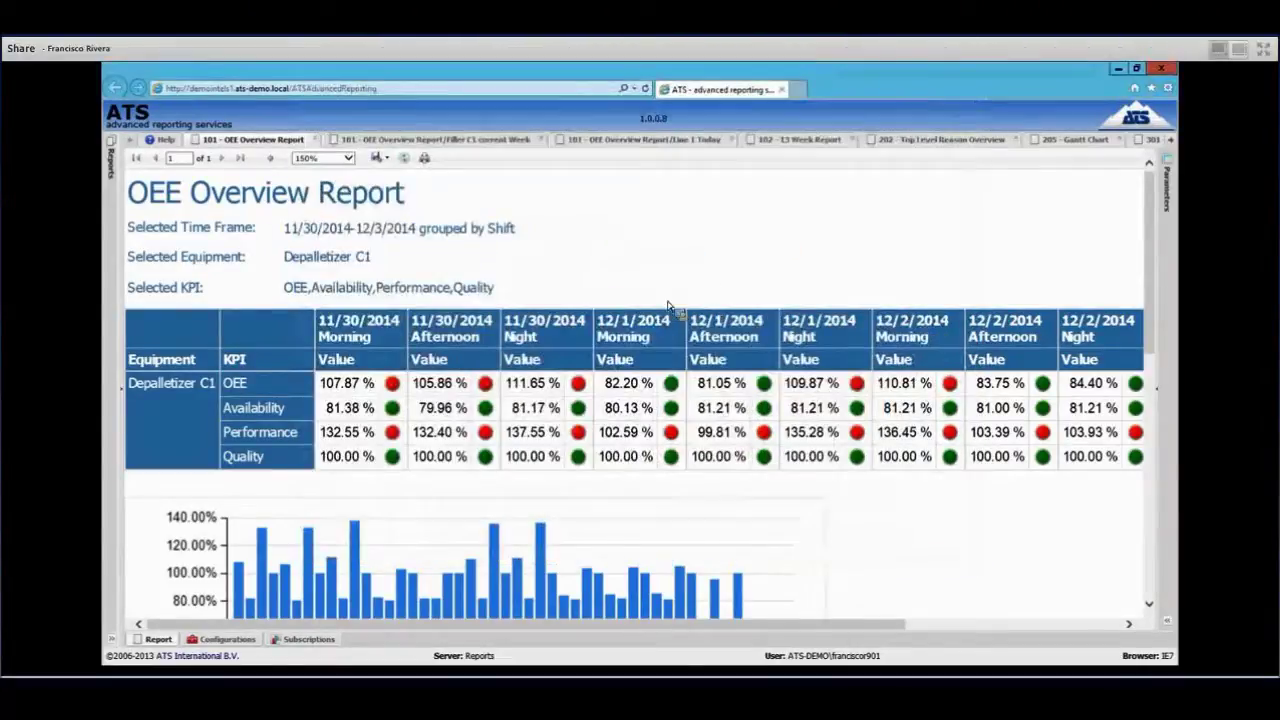
left_click(124, 394)
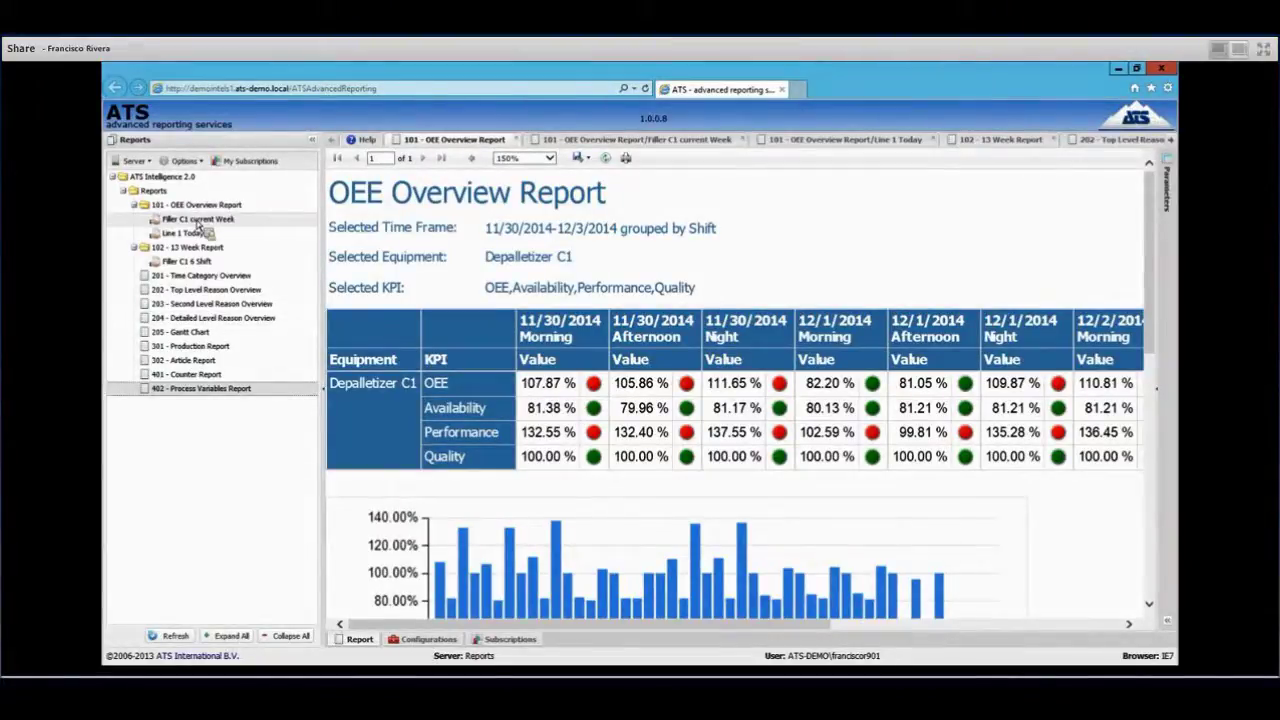
left_click(1166, 398)
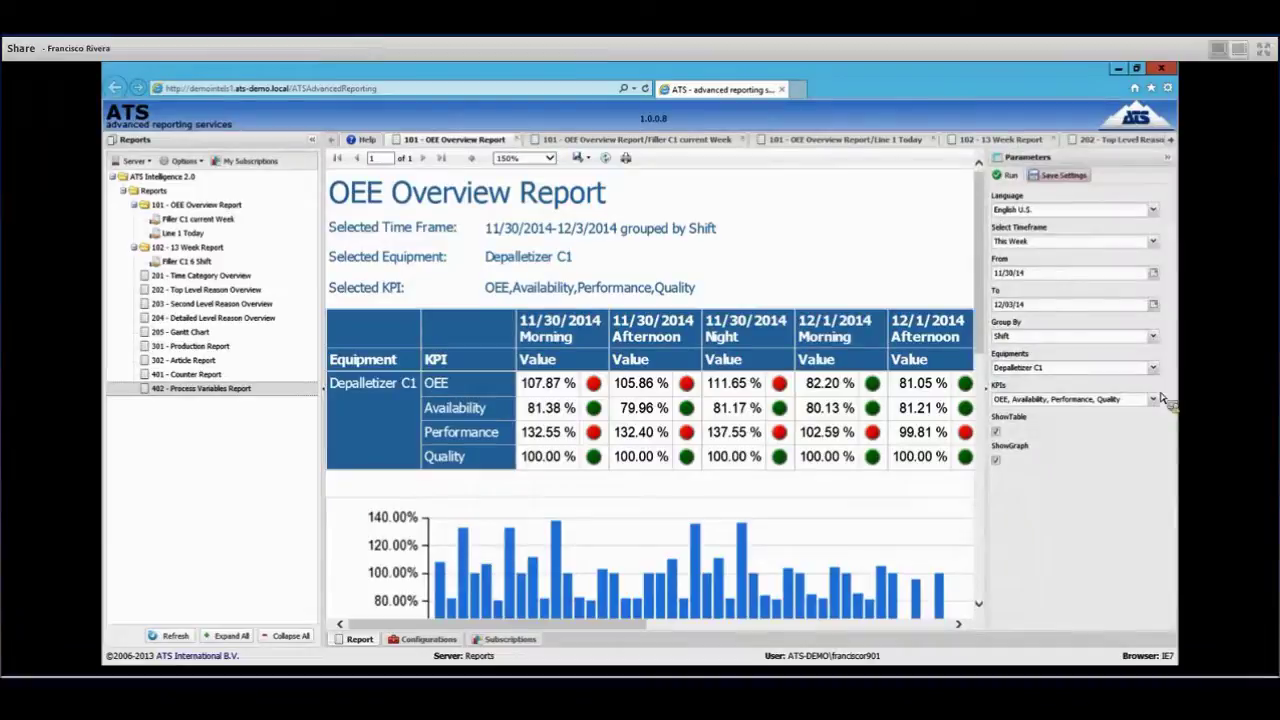
View the saved OEE overviews Filler C1 current Week and Line 1 Today, followed by the 13 Week Report.
left_click(184, 222)
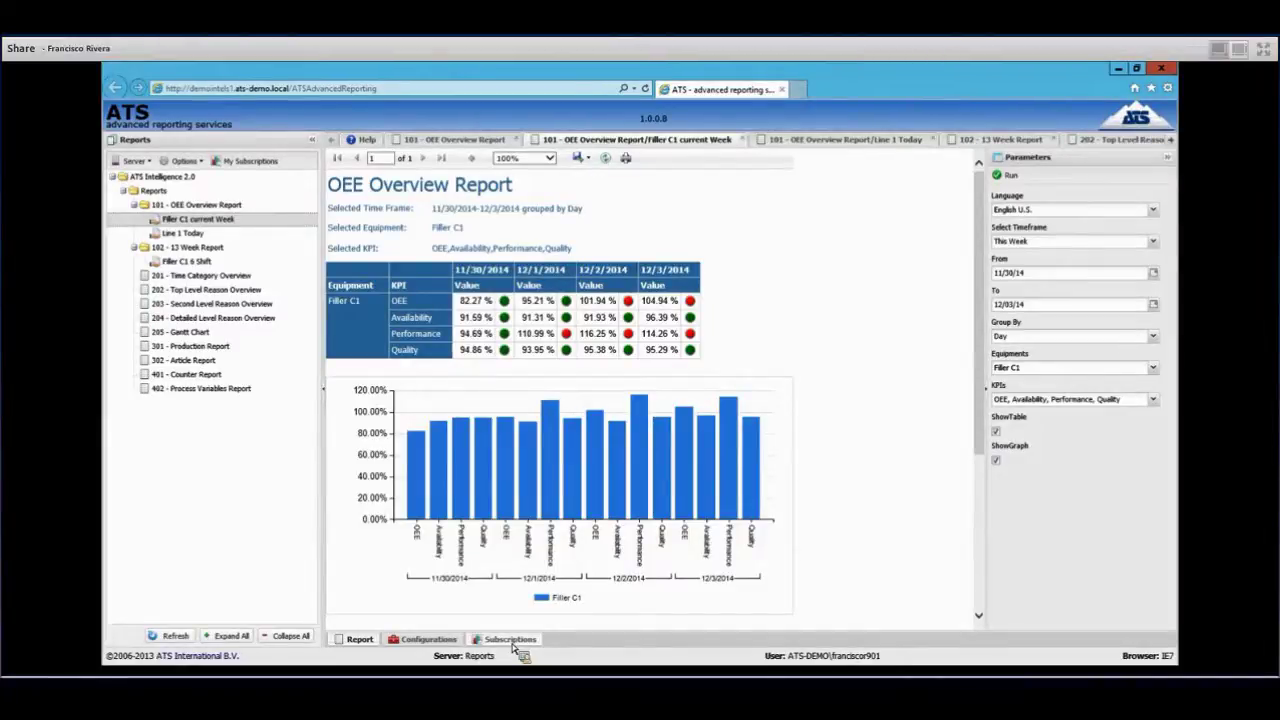
left_click(852, 141)
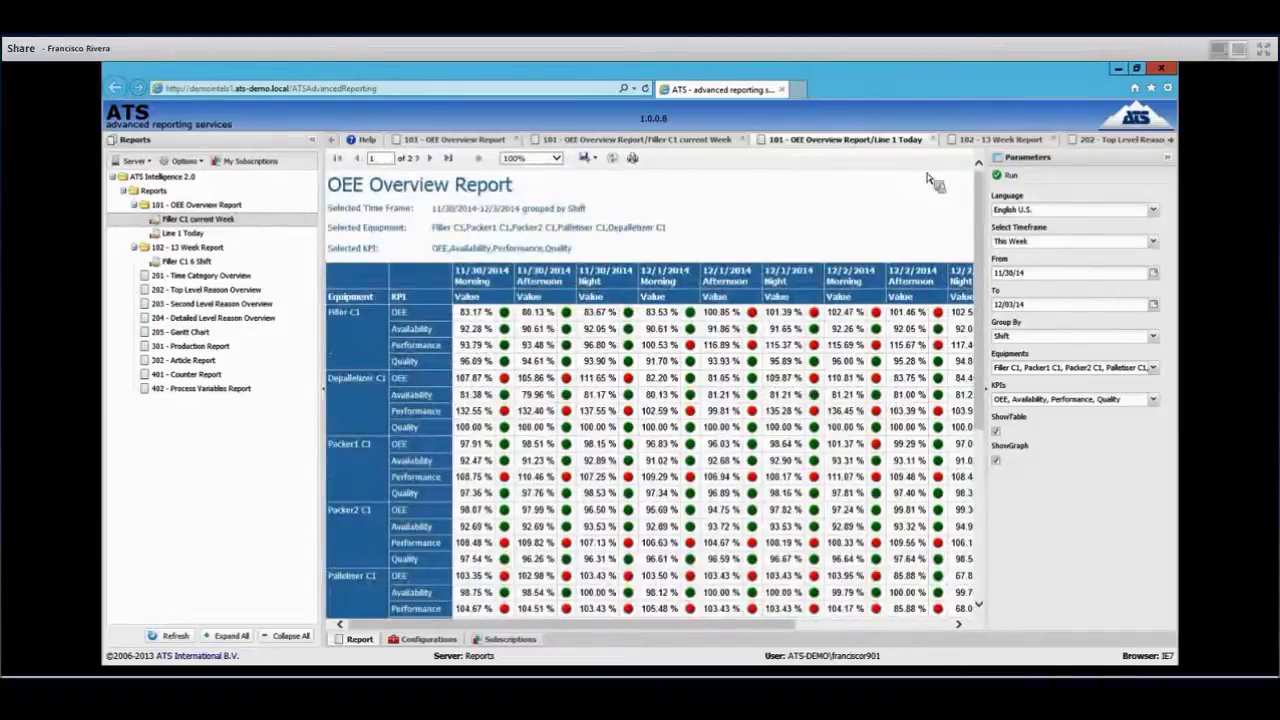
left_click(1008, 142)
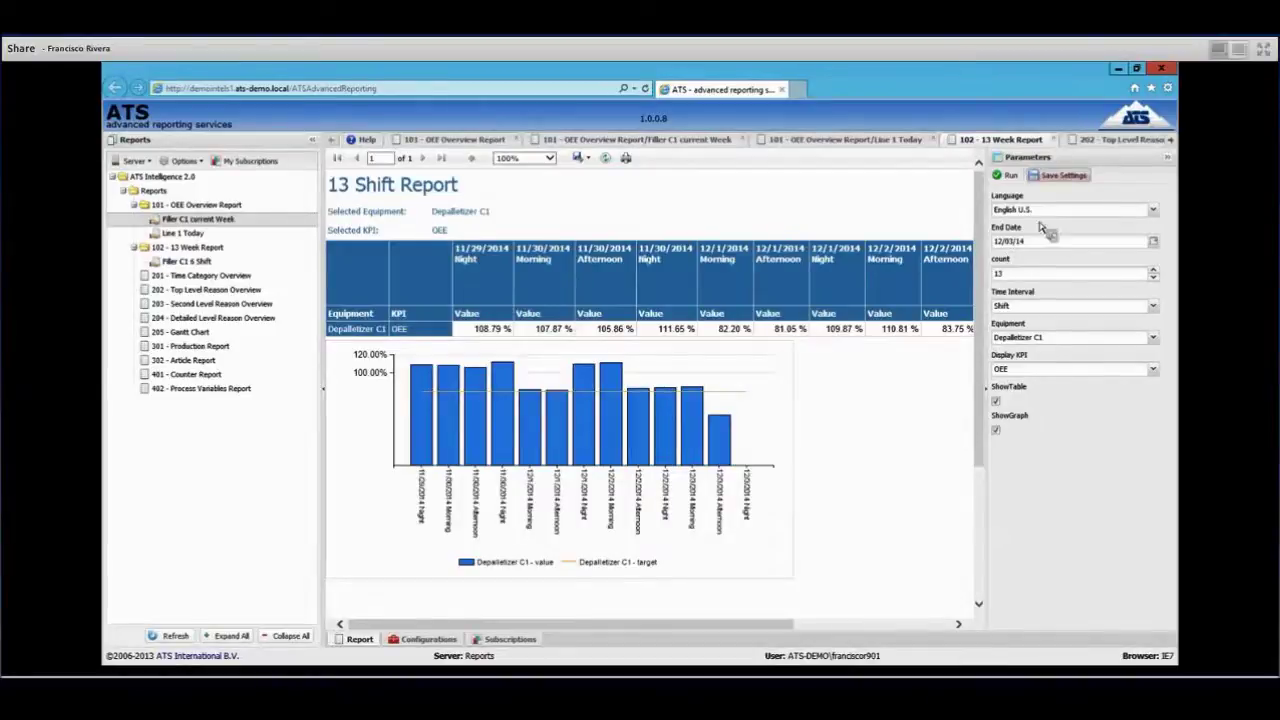
View the Top Level Reason Overview and the machine downtime Gantt Chart.
left_click(1094, 141)
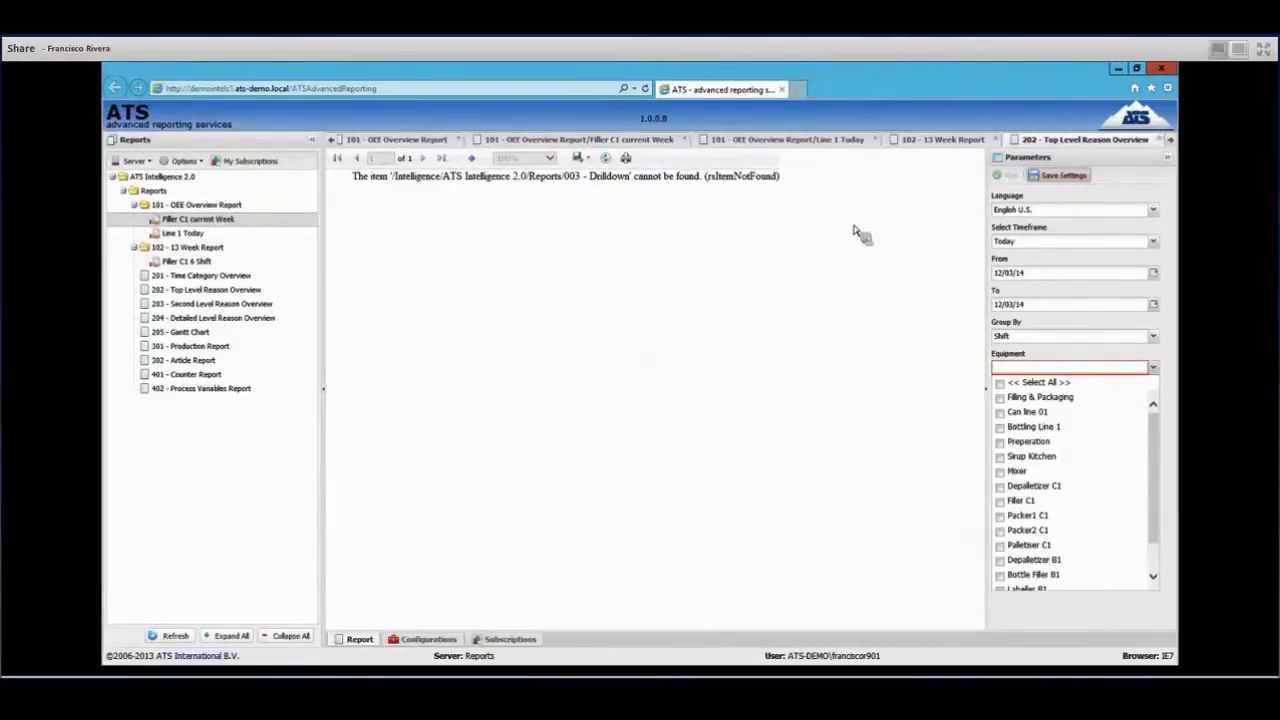
mouse_move(1172, 145)
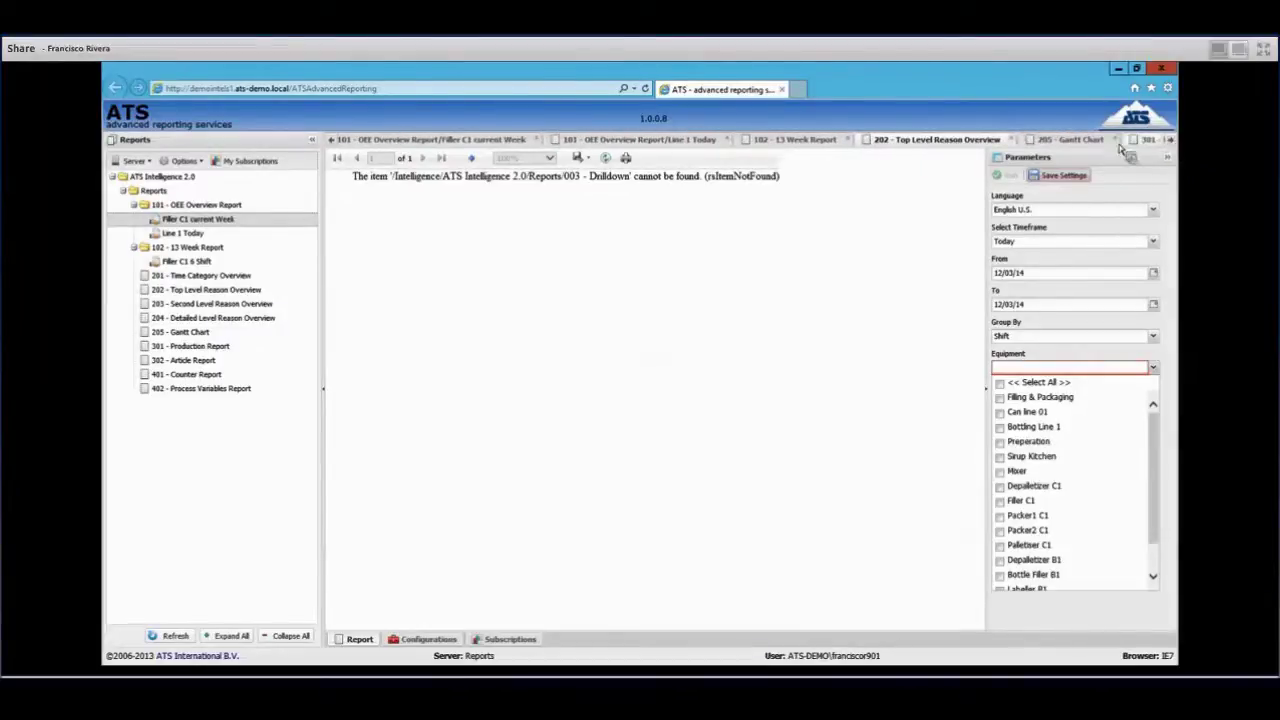
left_click(1055, 140)
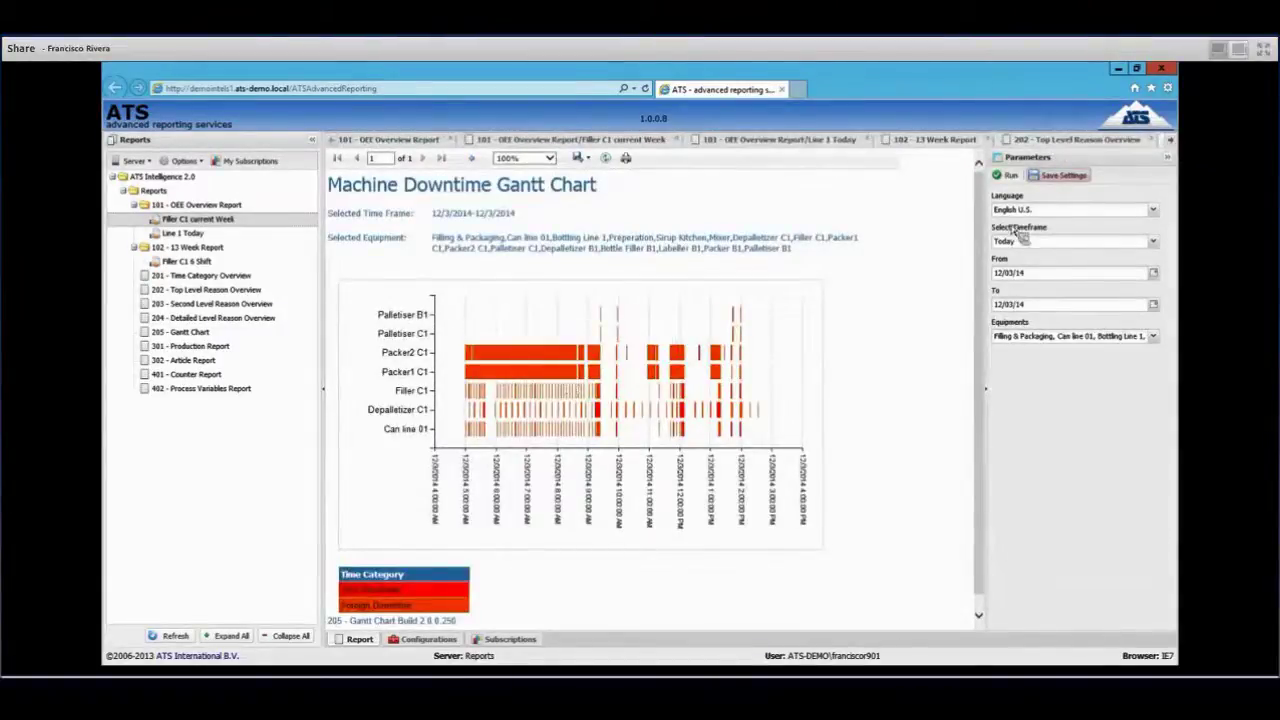
Open the Production Report for Depalletizer C1 and examine its totals, KPI, machine times, top 10 downtimes and production run details.
left_click(1172, 142)
left_click(1173, 142)
left_click(1173, 142)
left_click(1173, 142)
left_click(1174, 142)
left_click(1175, 142)
left_click(1175, 142)
left_click(893, 143)
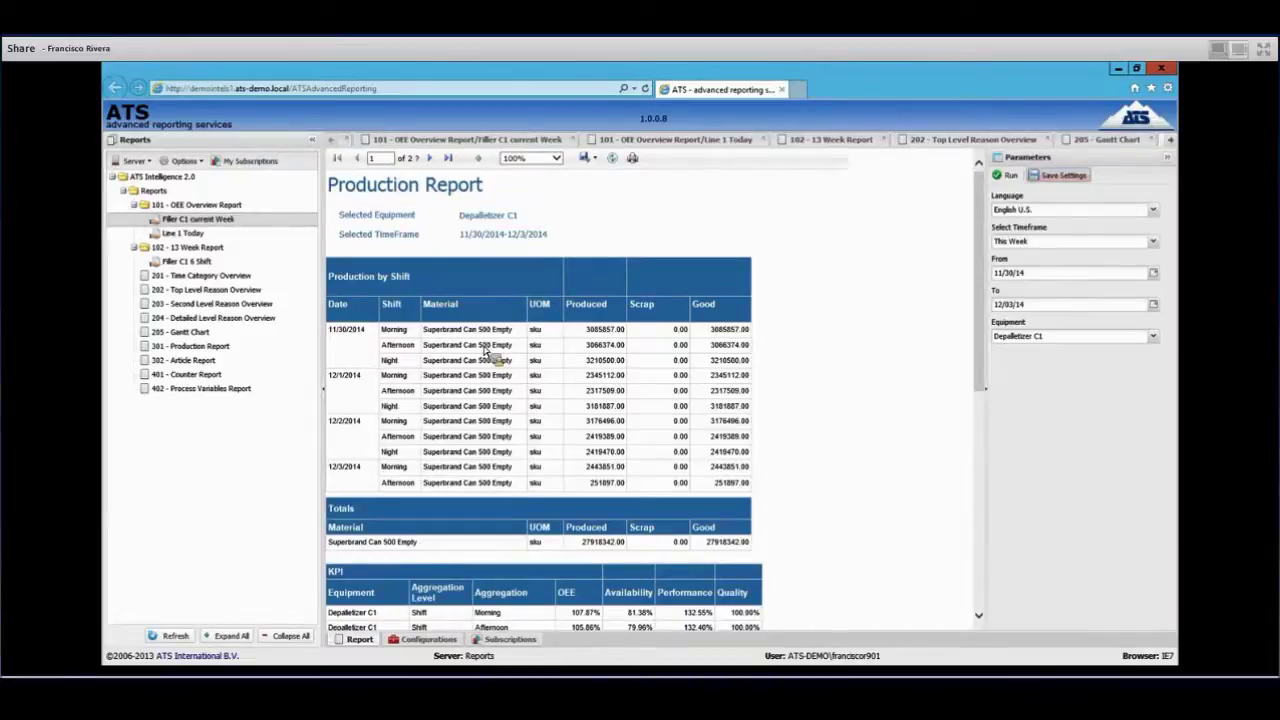
scroll(485, 352, "down", 3)
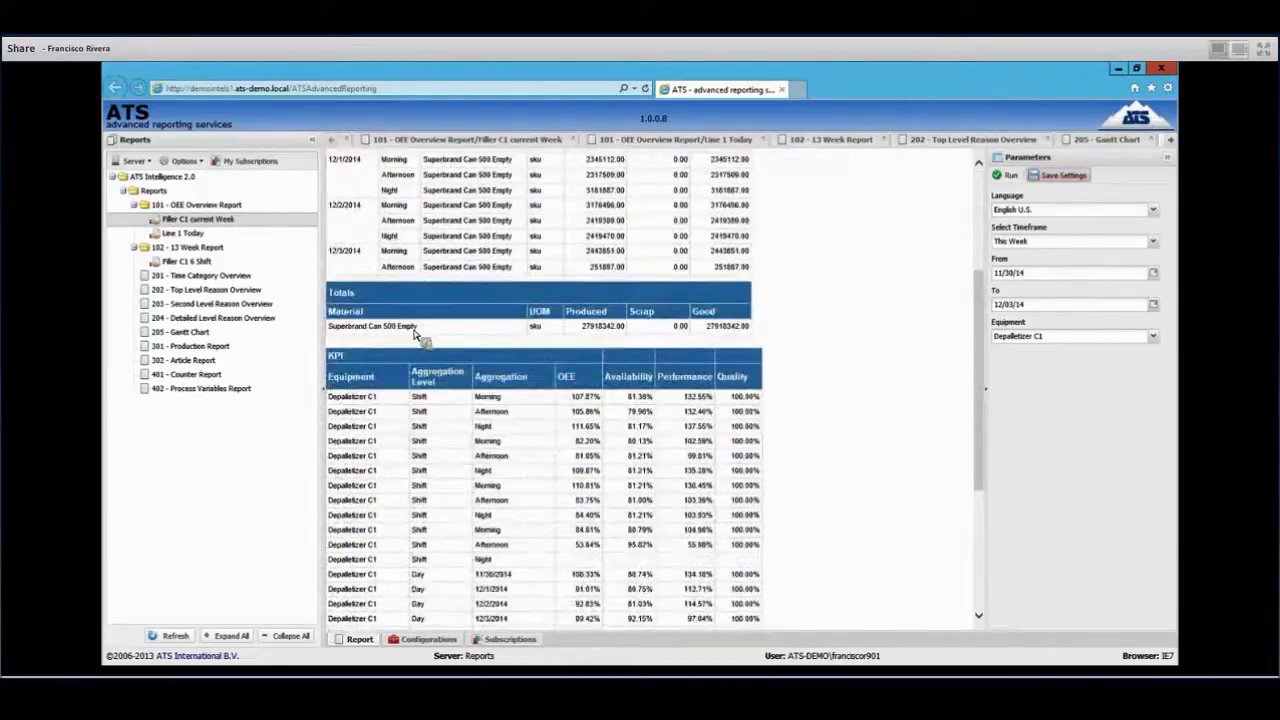
scroll(603, 360, "down", 2)
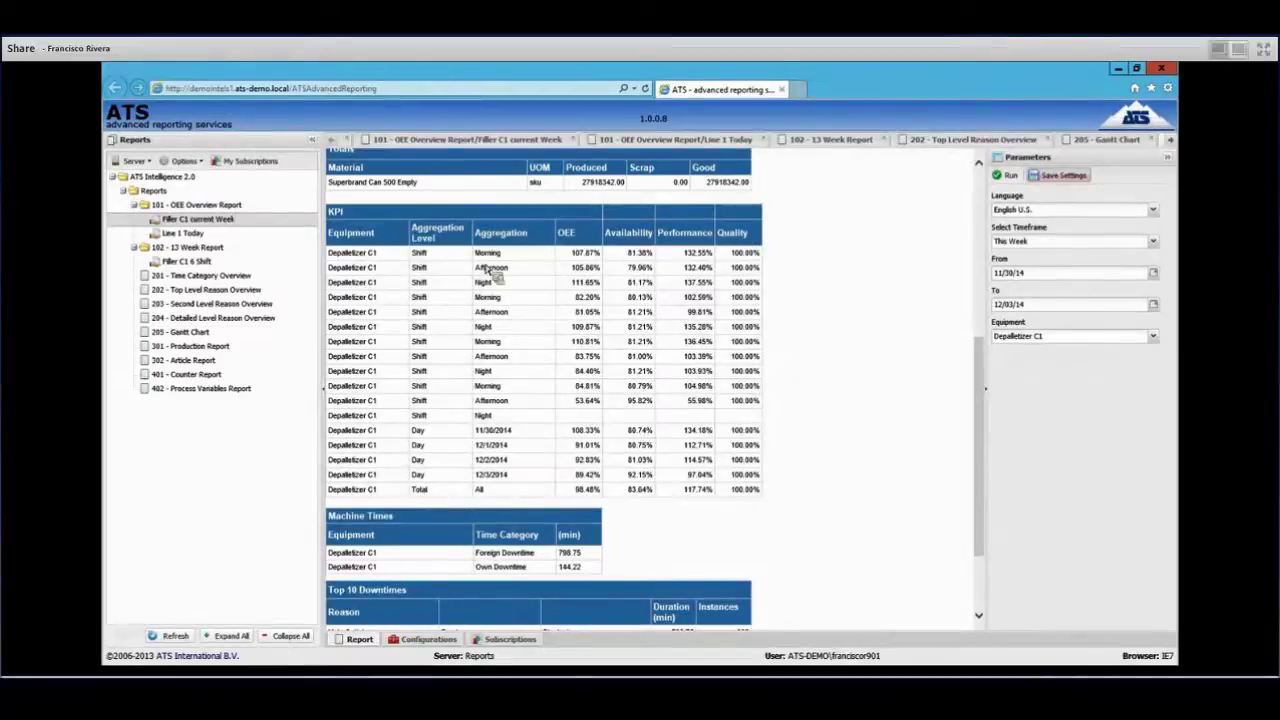
scroll(497, 306, "down", 2)
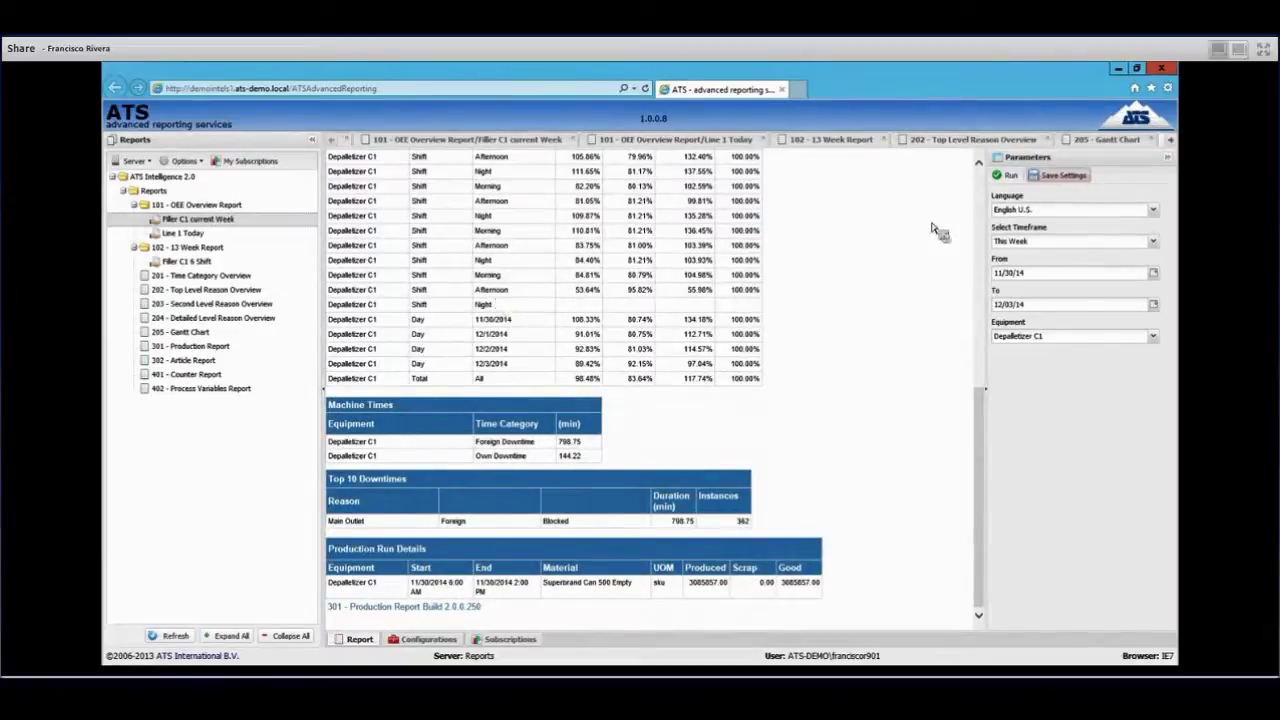
Open the Article Report for Superbrand Can 500 6x4 and examine its production runs and downtime details through to the end.
left_click(1172, 140)
left_click(1176, 144)
left_click(1176, 144)
left_click(1176, 144)
left_click(1174, 142)
left_click(1174, 142)
left_click(1174, 142)
left_click(1174, 142)
left_click(1174, 142)
left_click(1075, 139)
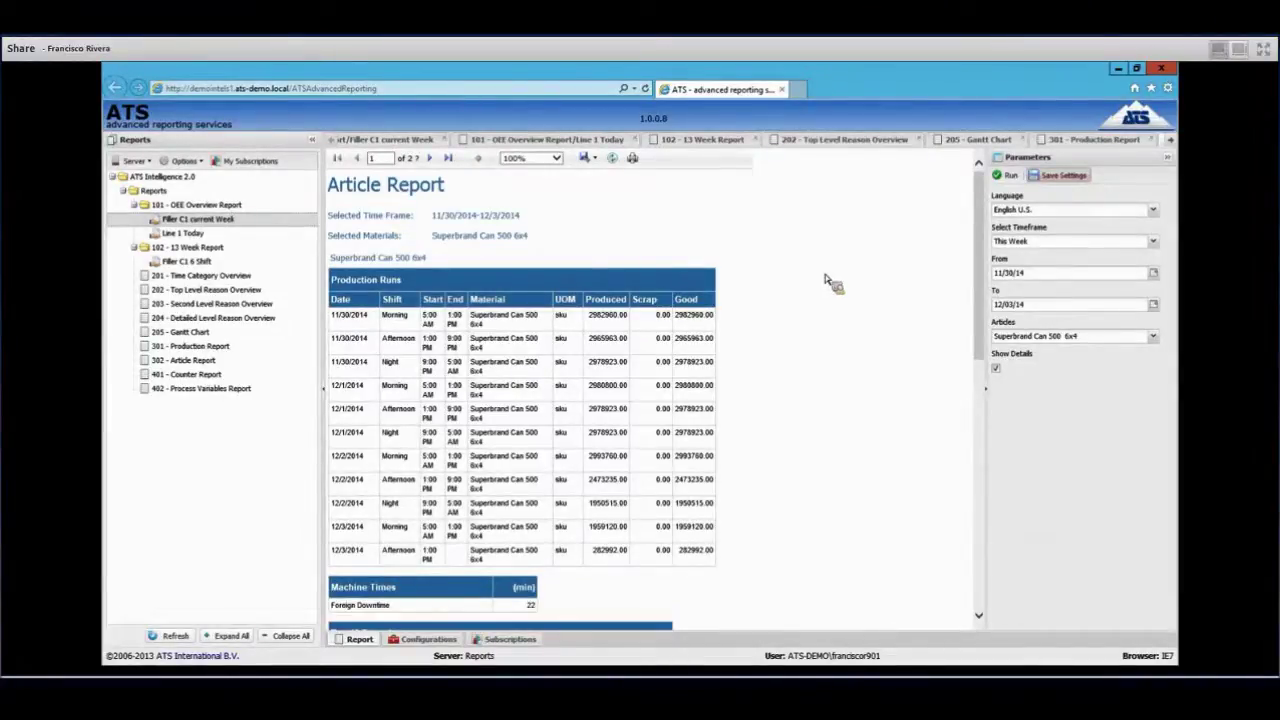
scroll(829, 280, "down", 15)
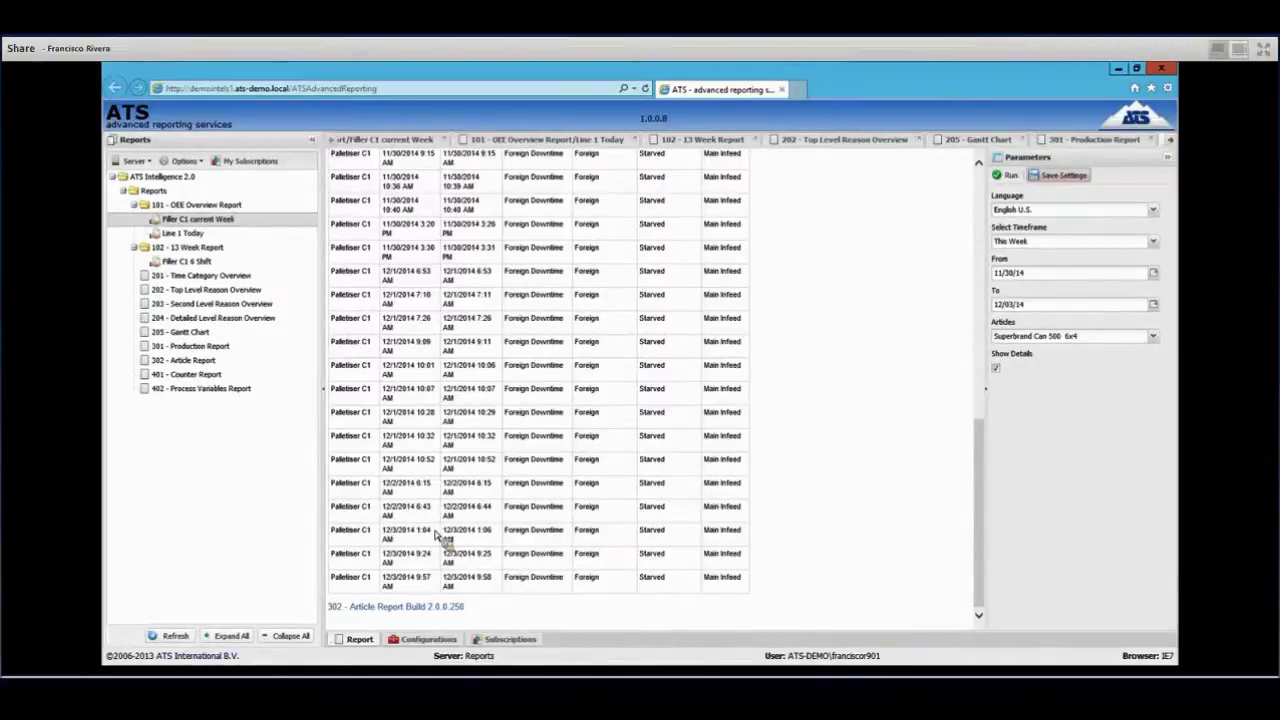
Switch to the ATS Intelligence Roadmap presentation and adjust the zoom of its mountain overview.
key("alt+Tab")
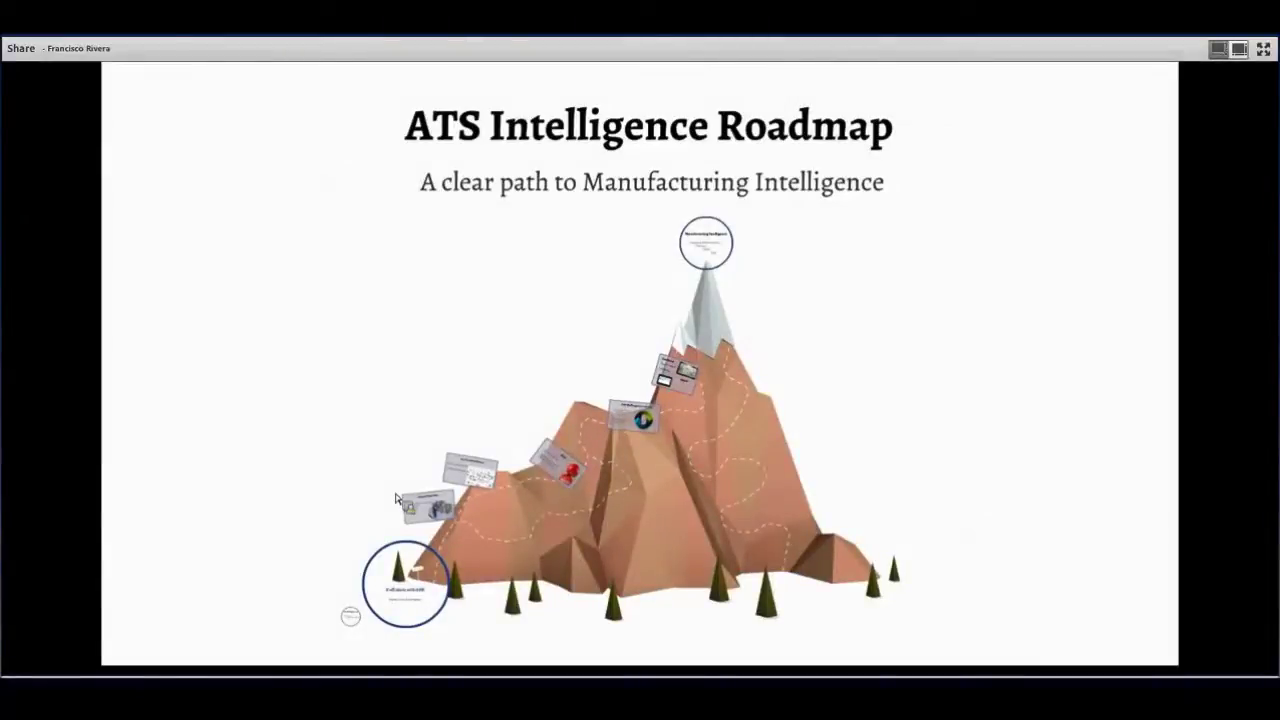
mouse_move(684, 672)
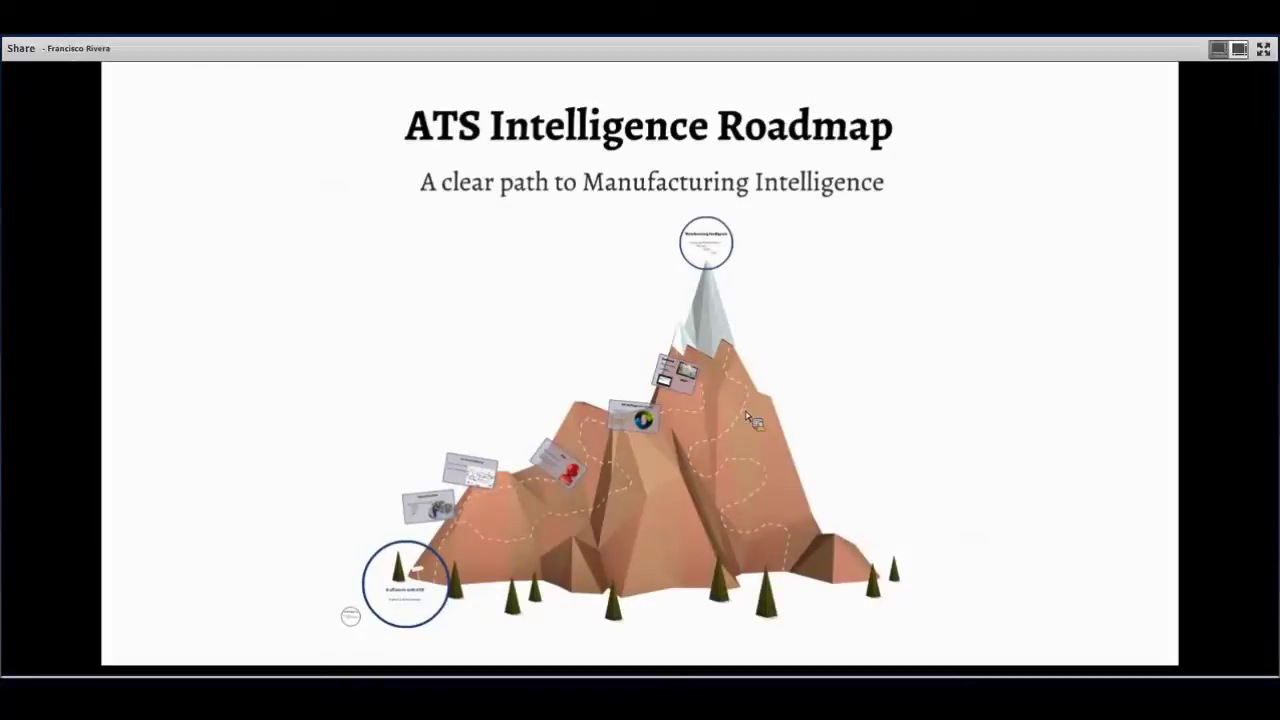
mouse_move(748, 428)
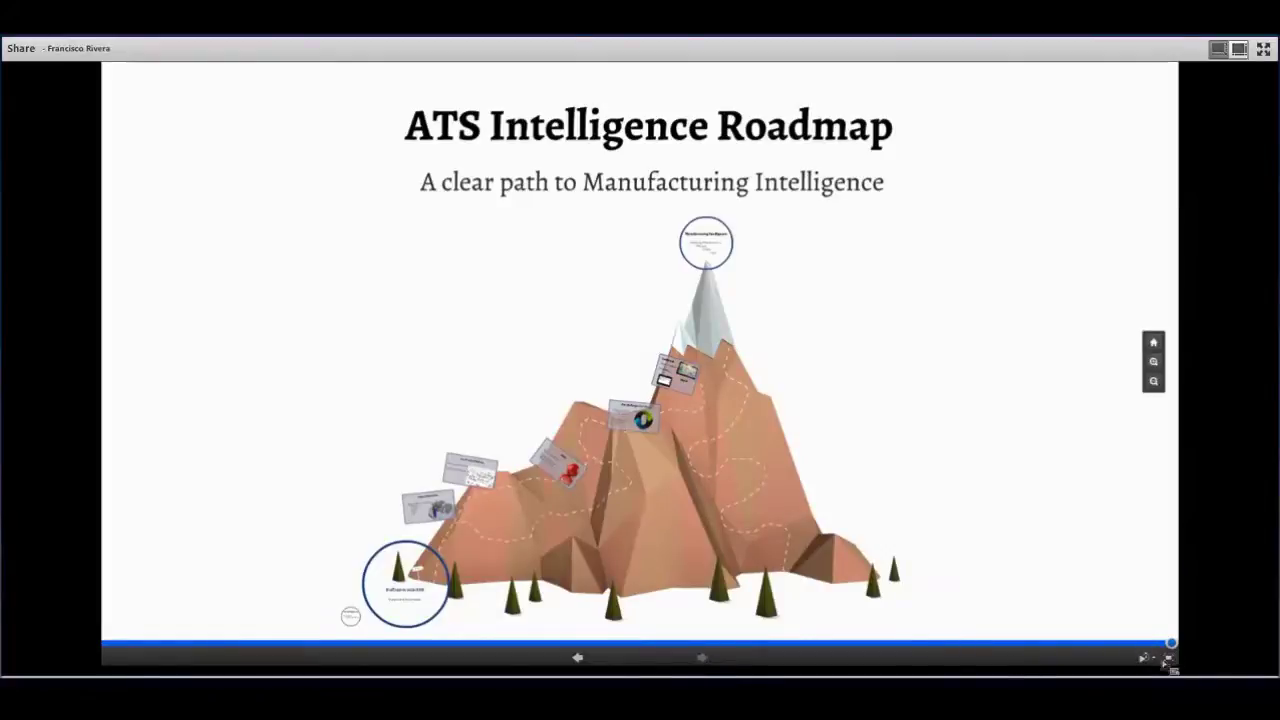
left_click(1153, 380)
left_click(1153, 361)
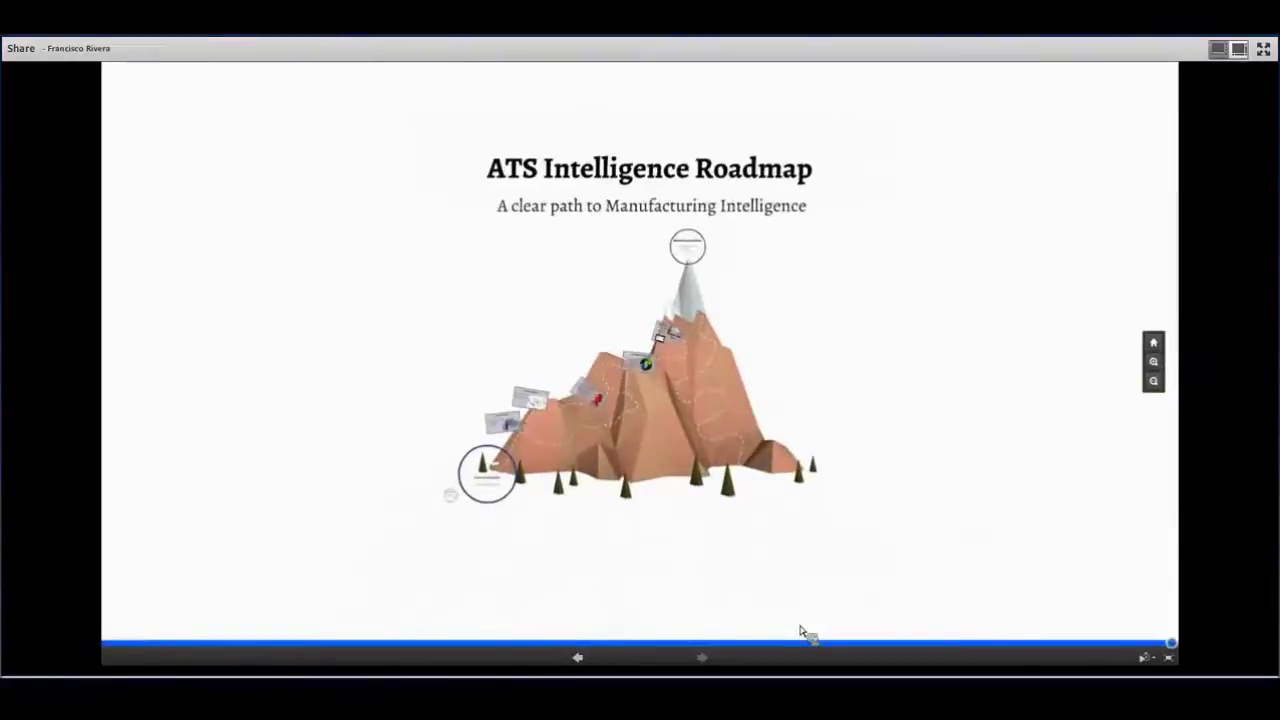